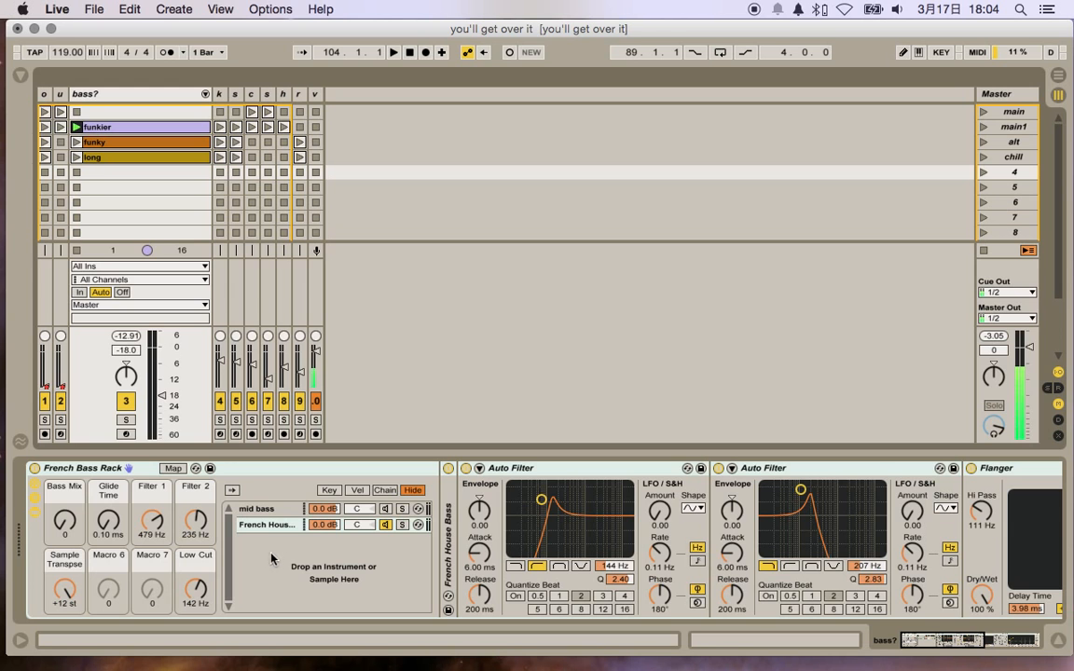
# Step: Compare the devices of the mid bass and French House Bass chains, and show the mid bass sampler's sample waveform
pyautogui.click(263, 511)
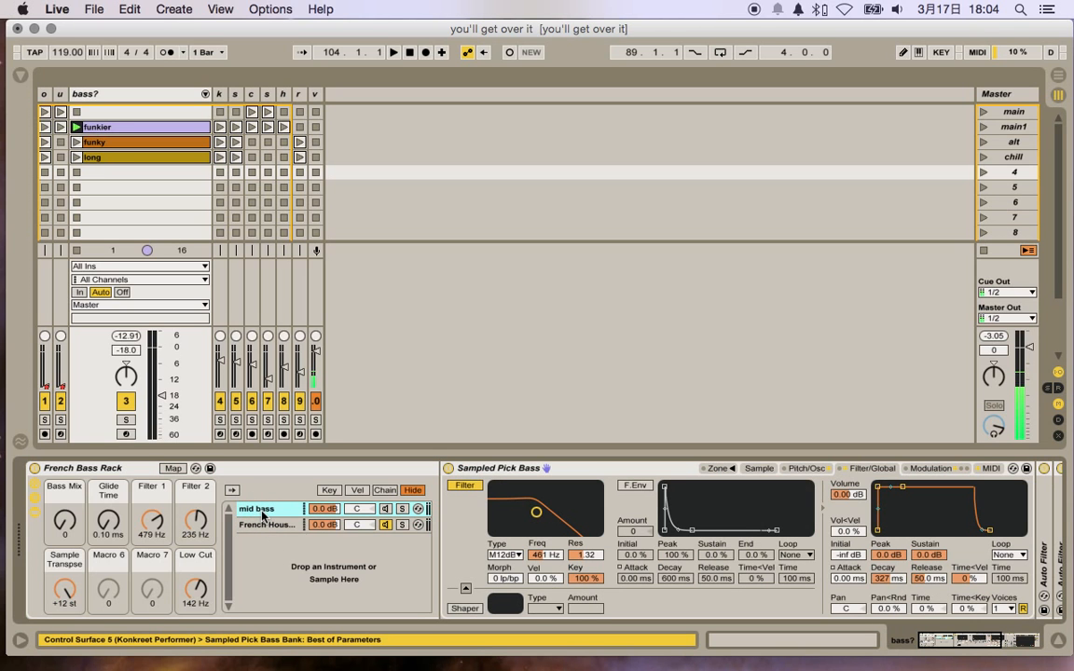
pyautogui.click(263, 524)
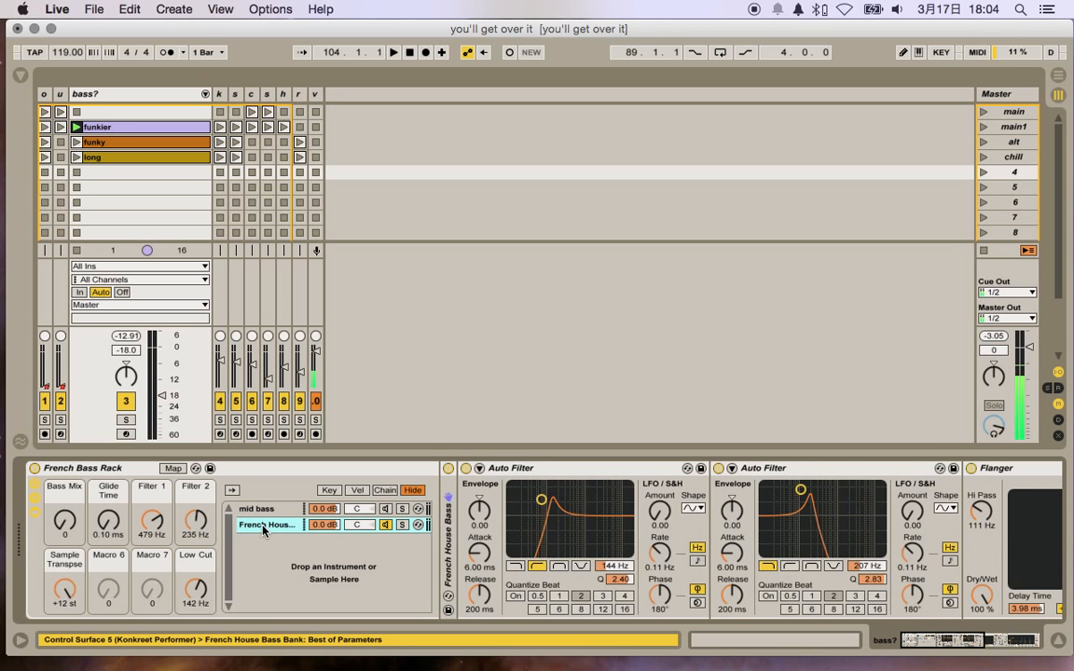
pyautogui.click(262, 512)
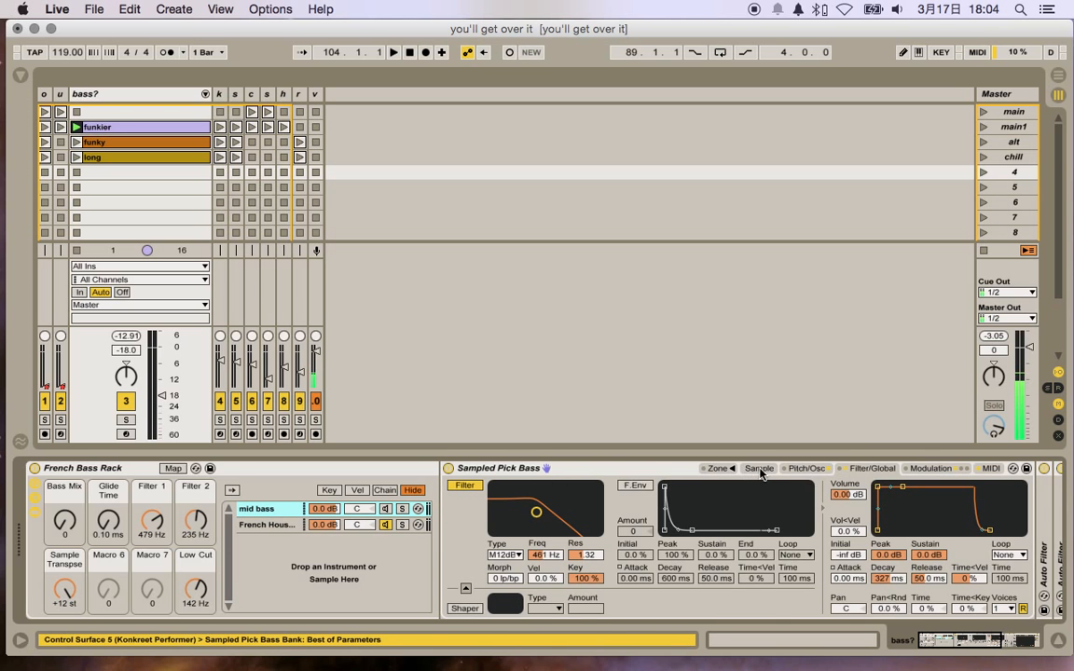
pyautogui.click(759, 469)
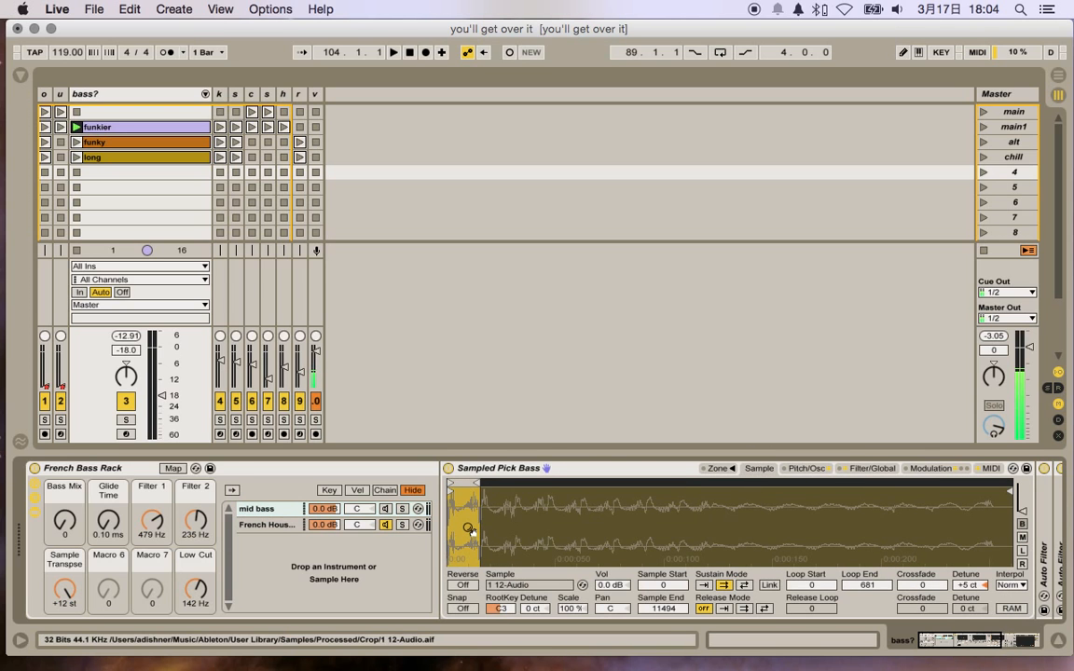
# Step: Arm the bass? track for recording and set the French Bass Rack's Bass Mix macro to 127
pyautogui.click(125, 434)
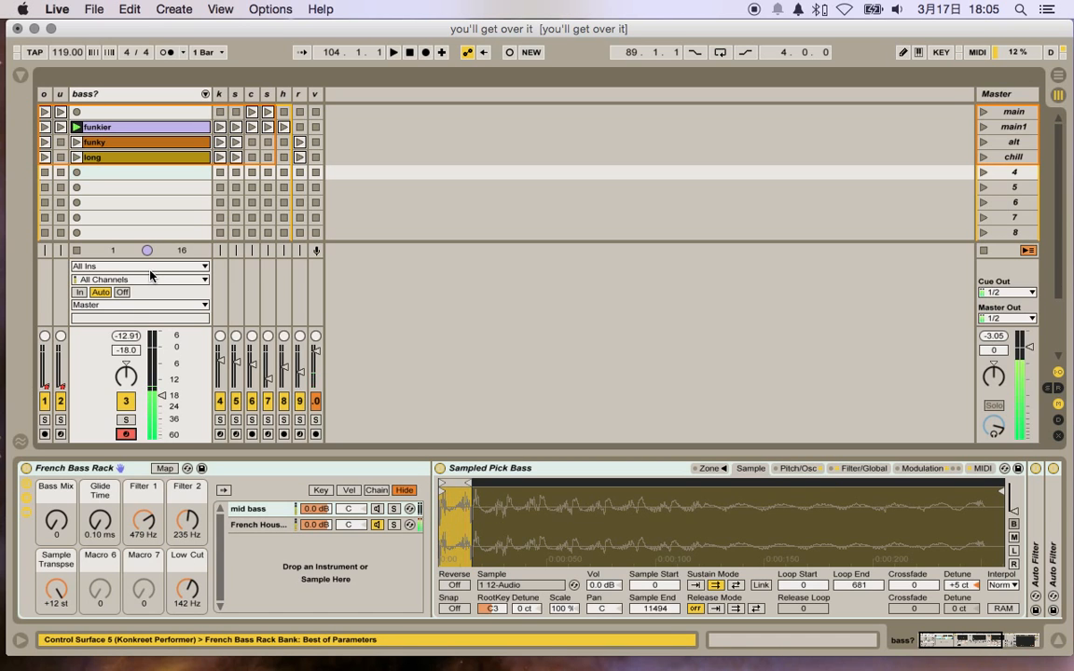
pyautogui.moveTo(59, 521); pyautogui.dragTo(59, 401)
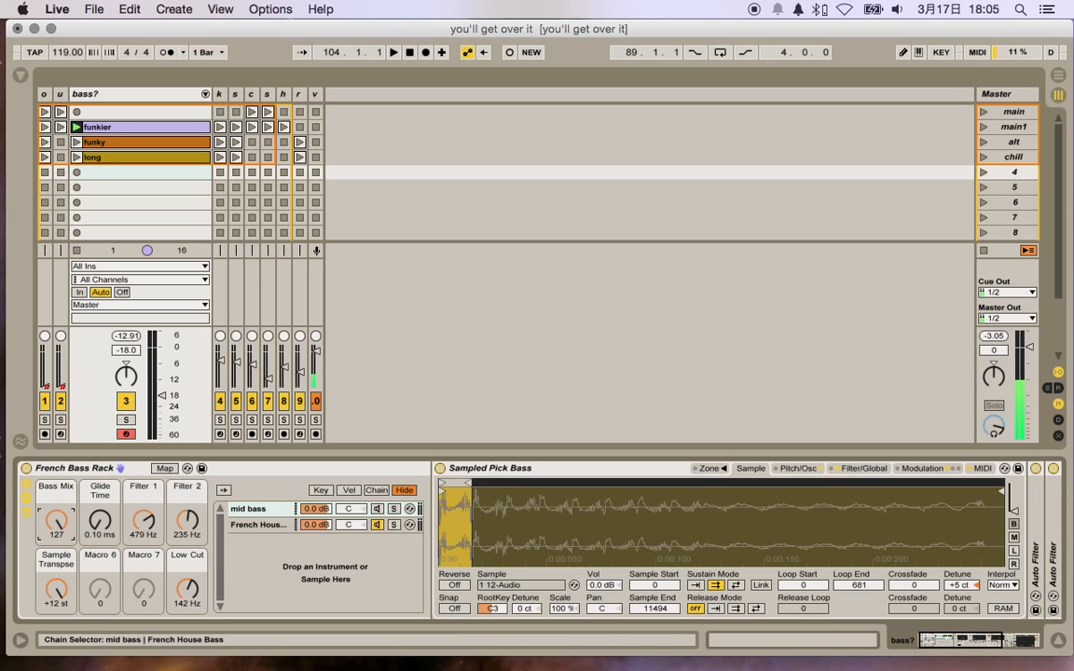
# Step: Unfold the sampler of the French House Bass chain and zoom in on the loop region of its sample
pyautogui.click(261, 525)
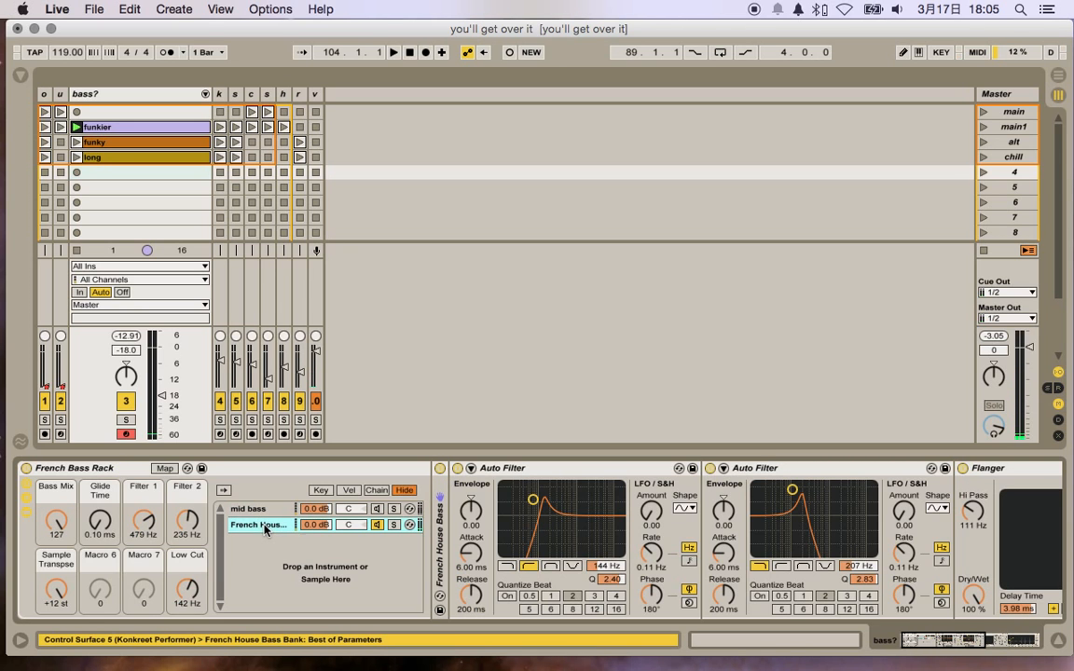
pyautogui.click(43, 528)
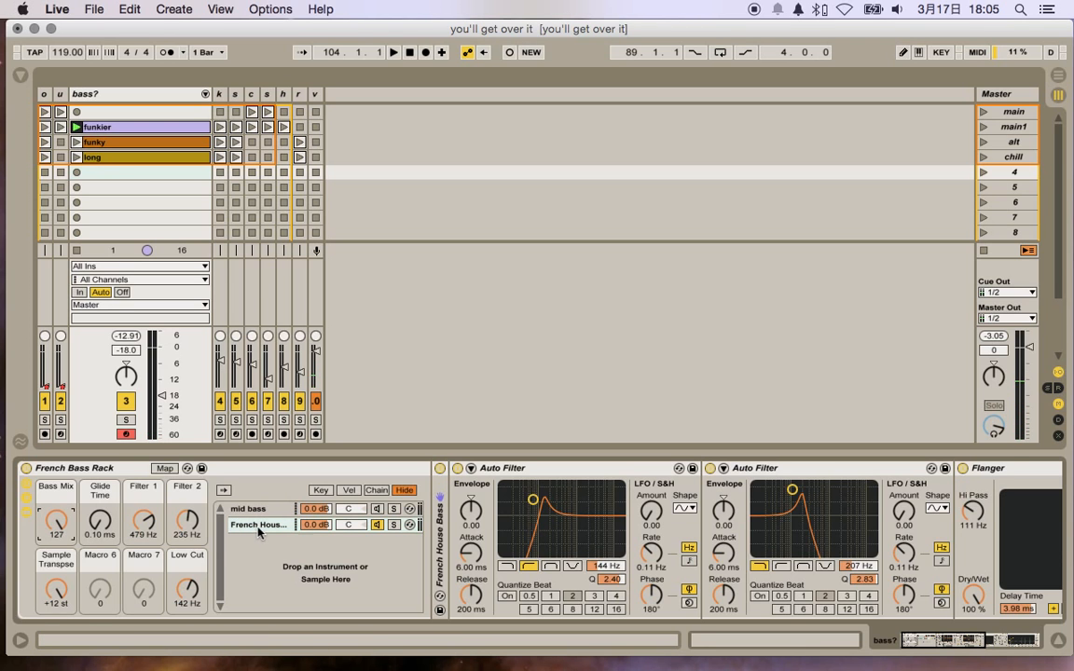
pyautogui.doubleClick(441, 541)
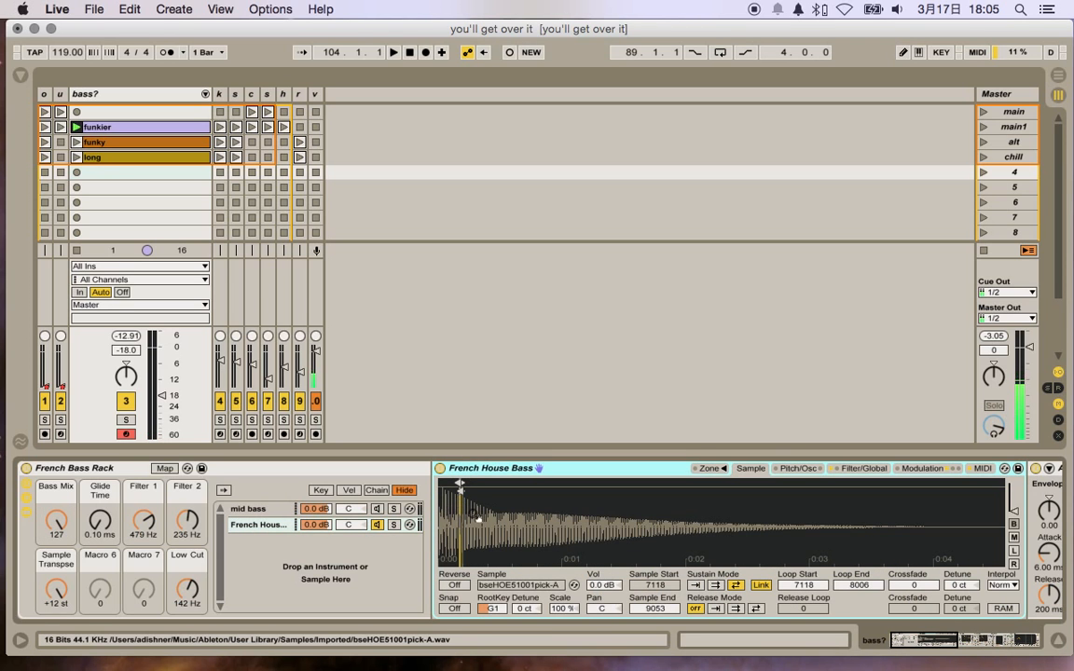
pyautogui.moveTo(462, 514); pyautogui.dragTo(499, 516)
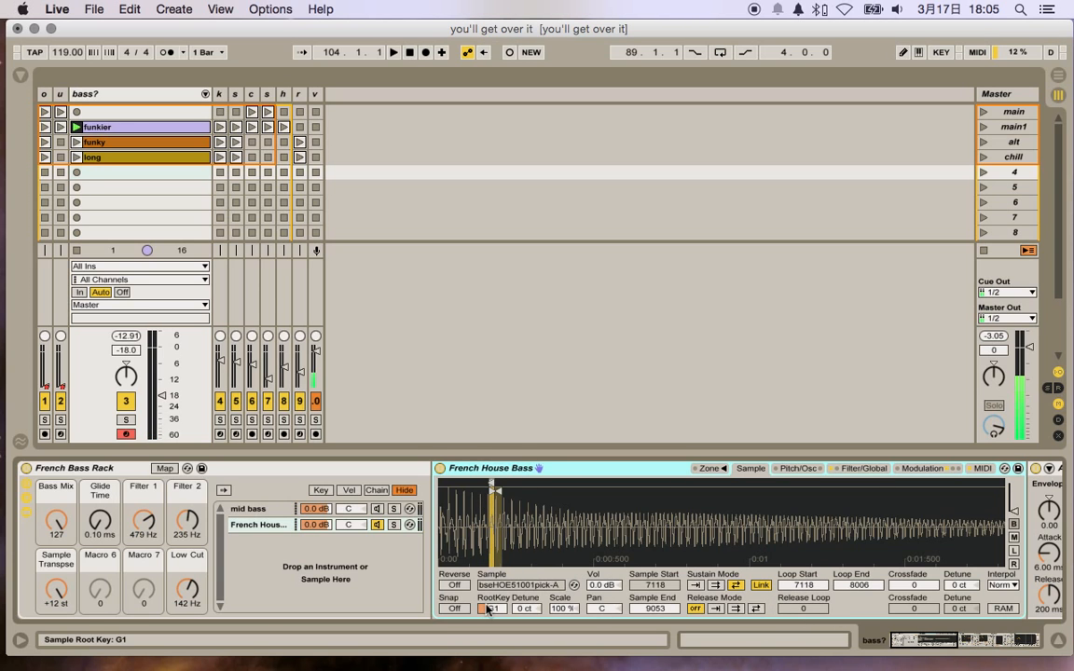
# Step: Audition the mid bass and French House Bass chains by lowering the Bass Mix macro to 0 and raising it again
pyautogui.click(242, 509)
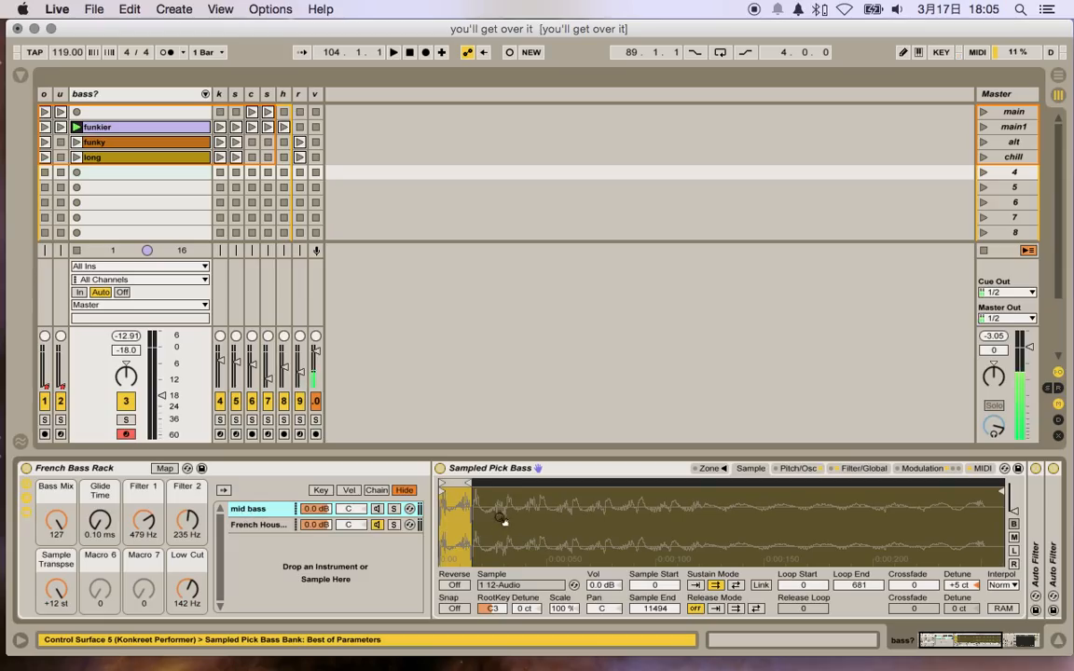
pyautogui.moveTo(57, 524); pyautogui.dragTo(57, 588)
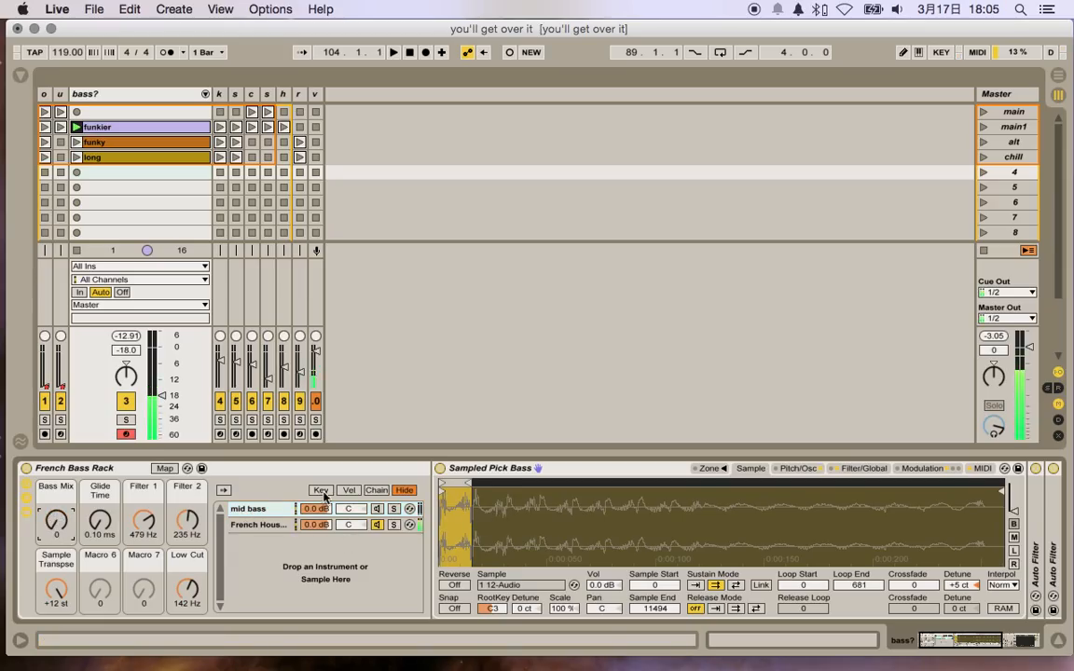
pyautogui.moveTo(72, 529); pyautogui.dragTo(71, 456)
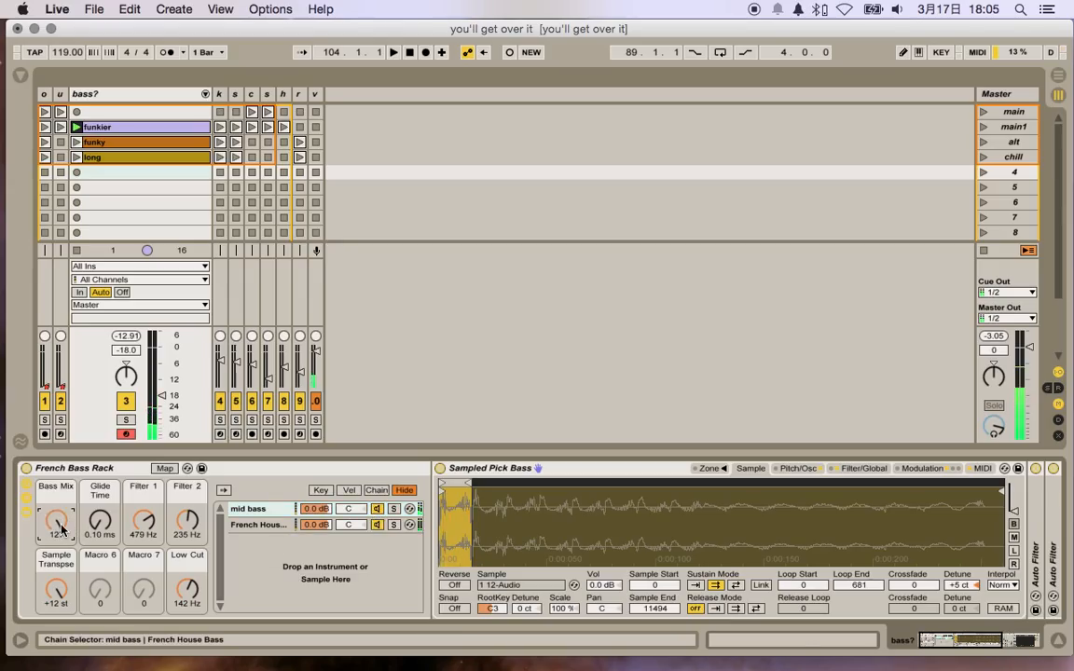
pyautogui.click(254, 511)
pyautogui.click(249, 526)
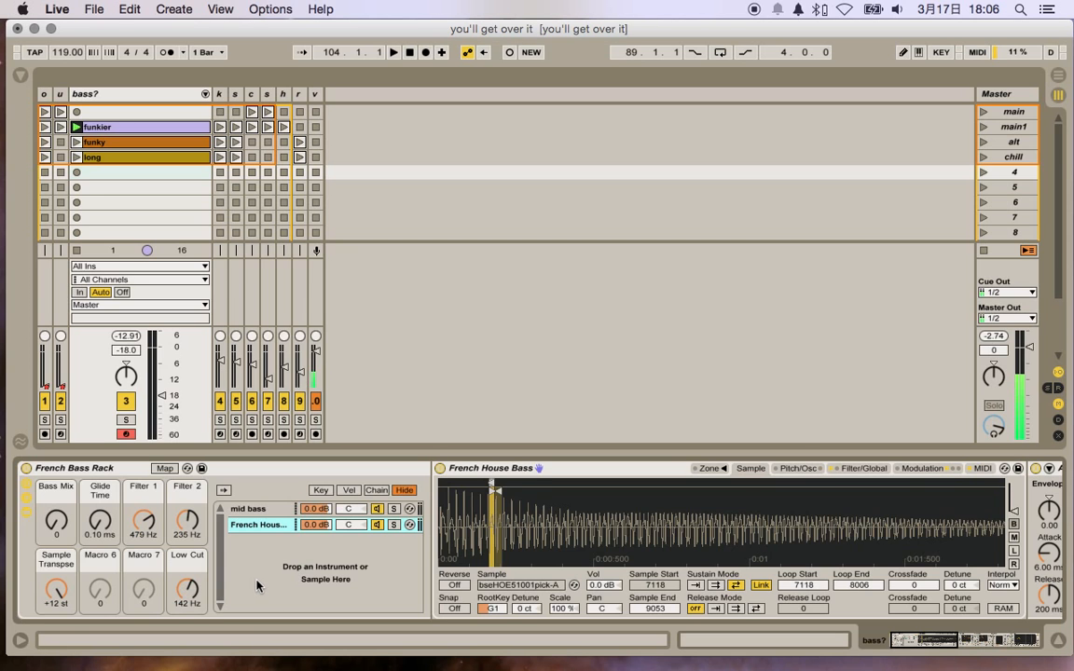
# Step: Examine the two Auto Filter devices that follow the French House Bass sampler
pyautogui.hscroll(2, 257, 575)
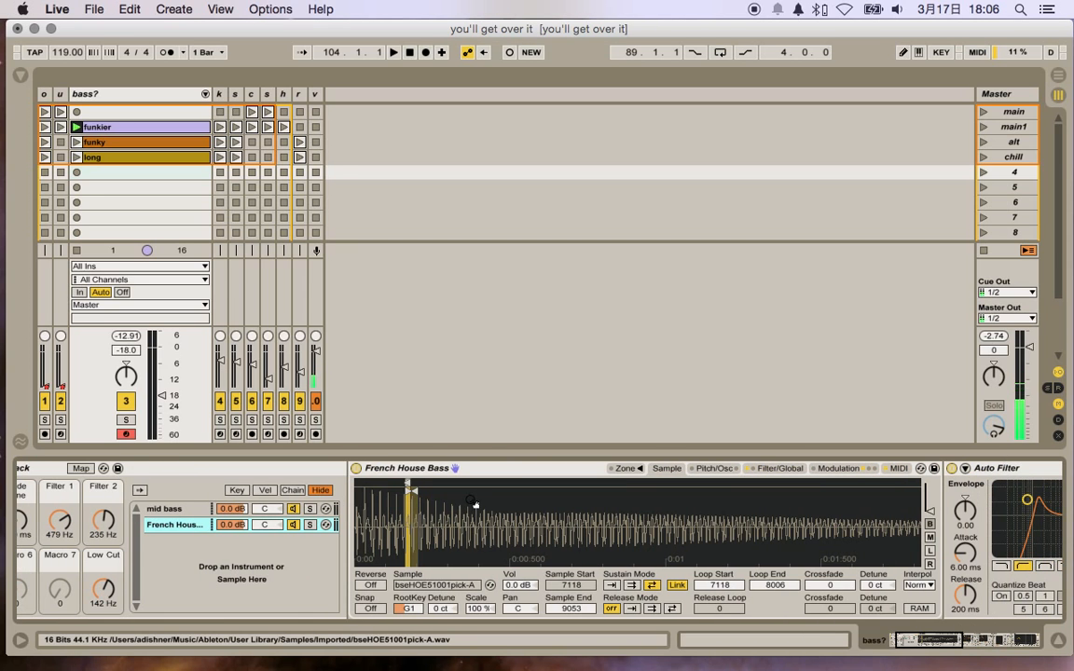
pyautogui.hscroll(6, 474, 506)
pyautogui.hscroll(10, 475, 505)
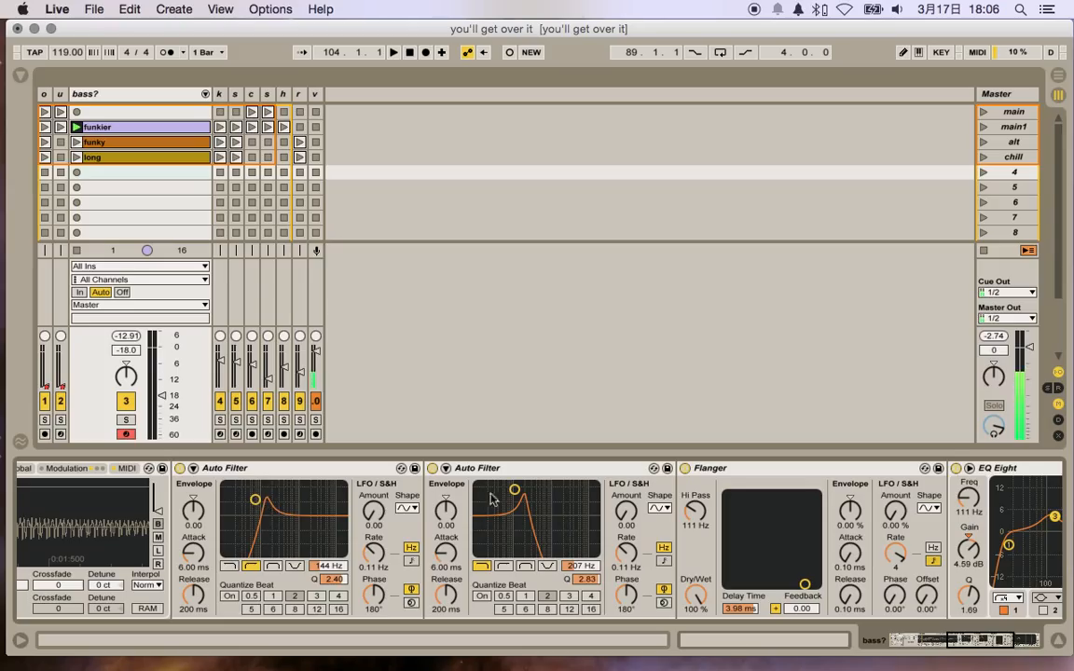
pyautogui.click(343, 469)
pyautogui.click(482, 477)
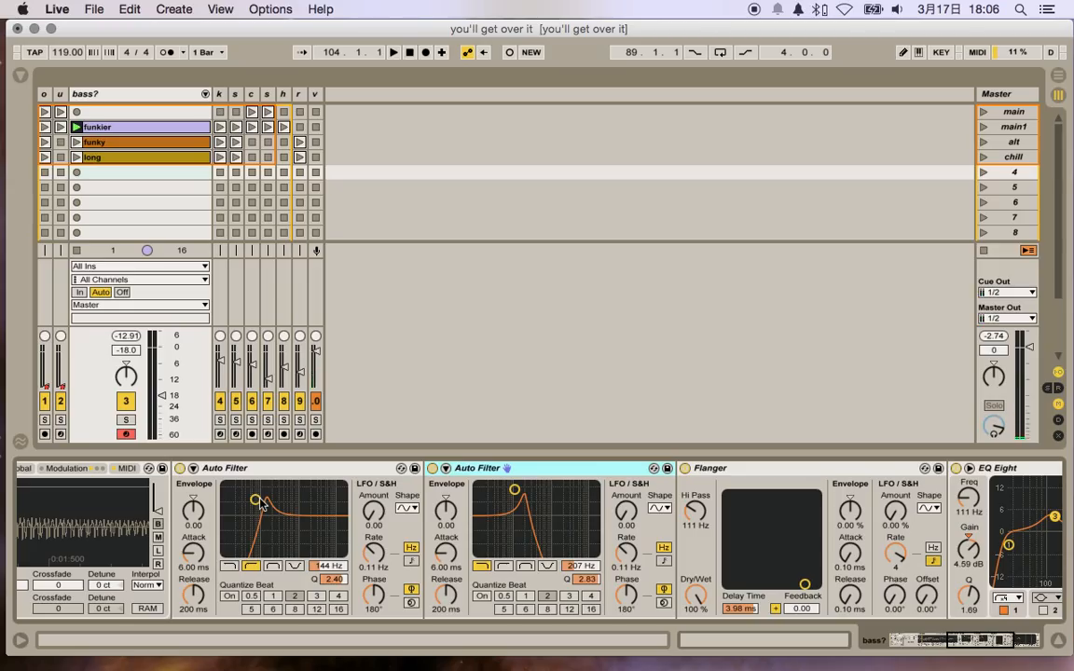
# Step: During playback, set the first Auto Filter to 158 Hz with Q 2.76, the second to 306 Hz, and the Flanger delay time to 2.70 ms
pyautogui.press('space')
pyautogui.moveTo(260, 501); pyautogui.dragTo(250, 500)
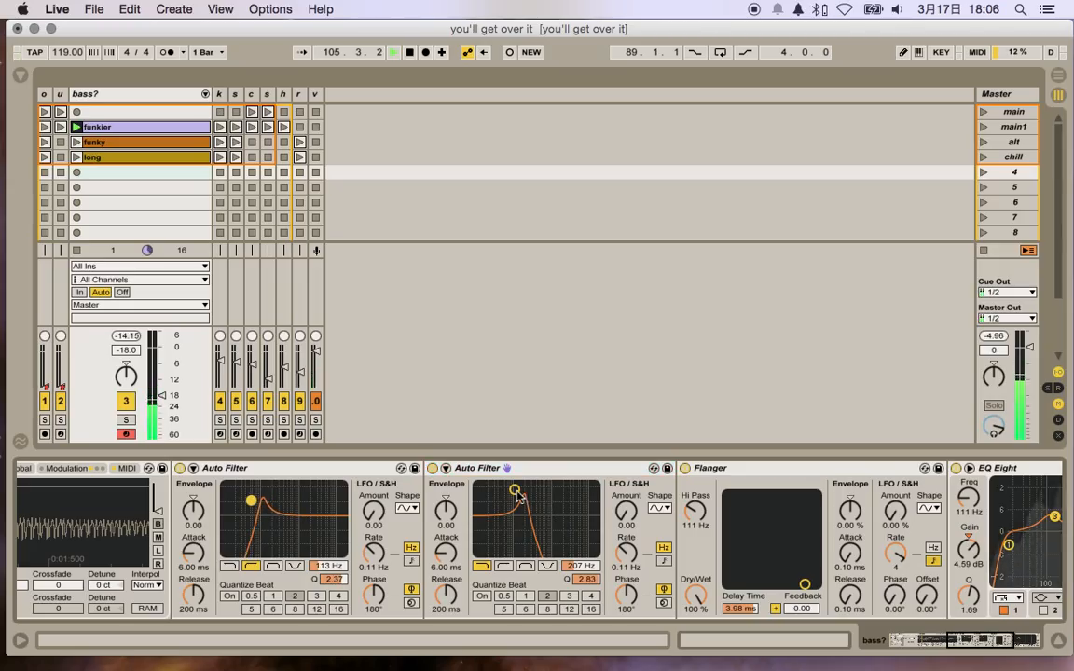
pyautogui.moveTo(252, 501); pyautogui.dragTo(257, 491)
pyautogui.moveTo(528, 490); pyautogui.dragTo(522, 489)
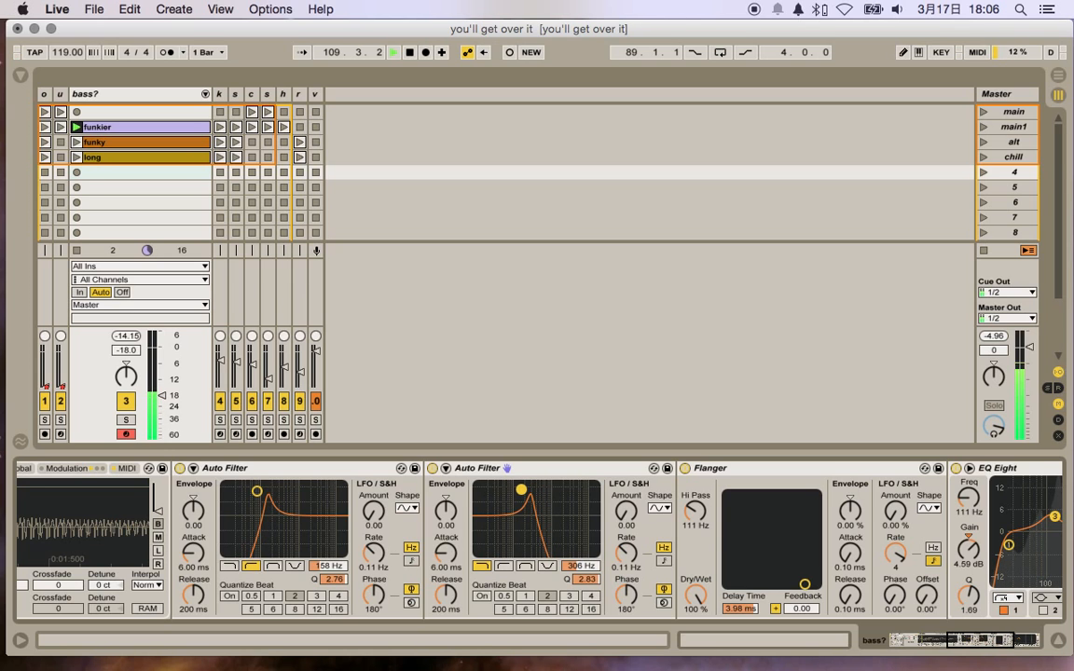
pyautogui.moveTo(805, 585); pyautogui.dragTo(796, 585)
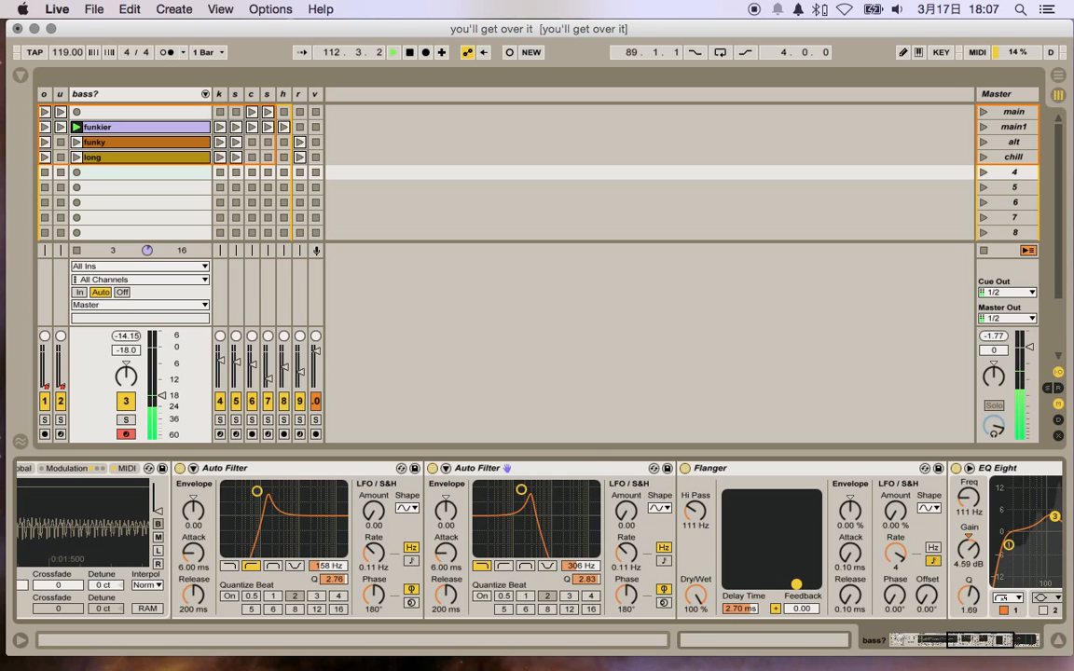
# Step: Select the EQ Eight at the end of the chain and show the settings of its band 1
pyautogui.hscroll(5, 785, 556)
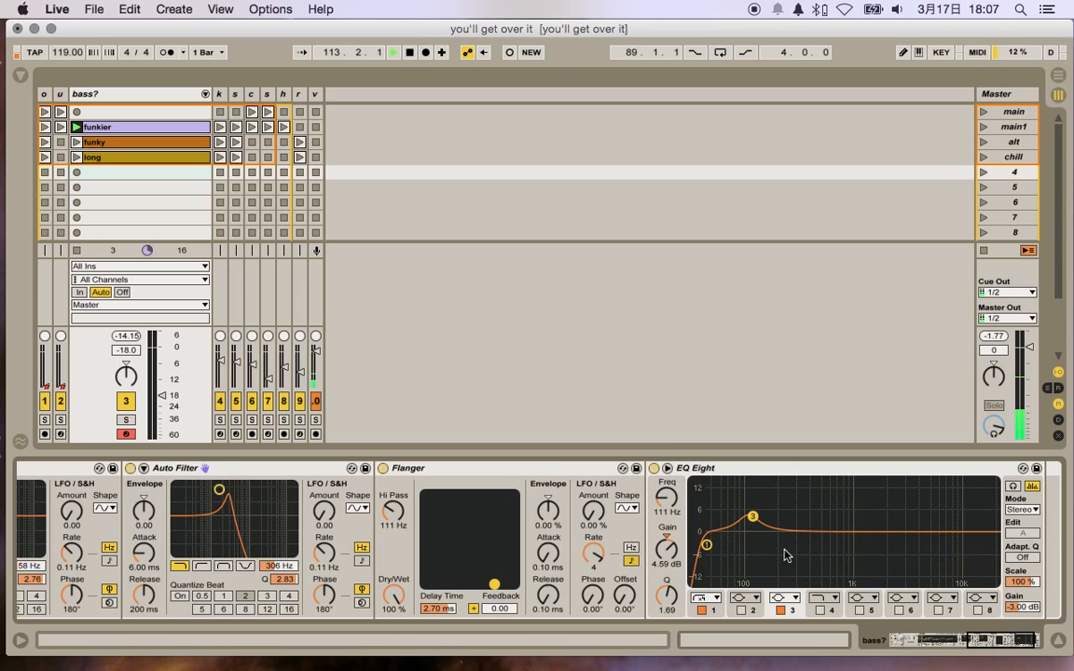
pyautogui.click(654, 469)
pyautogui.click(694, 469)
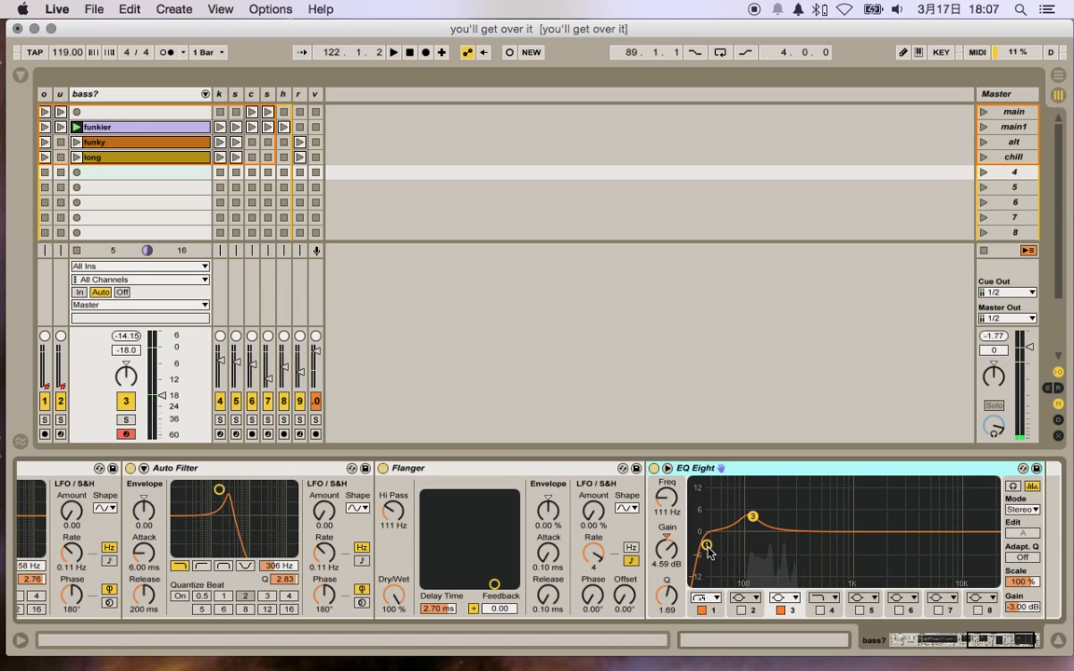
pyautogui.click(716, 606)
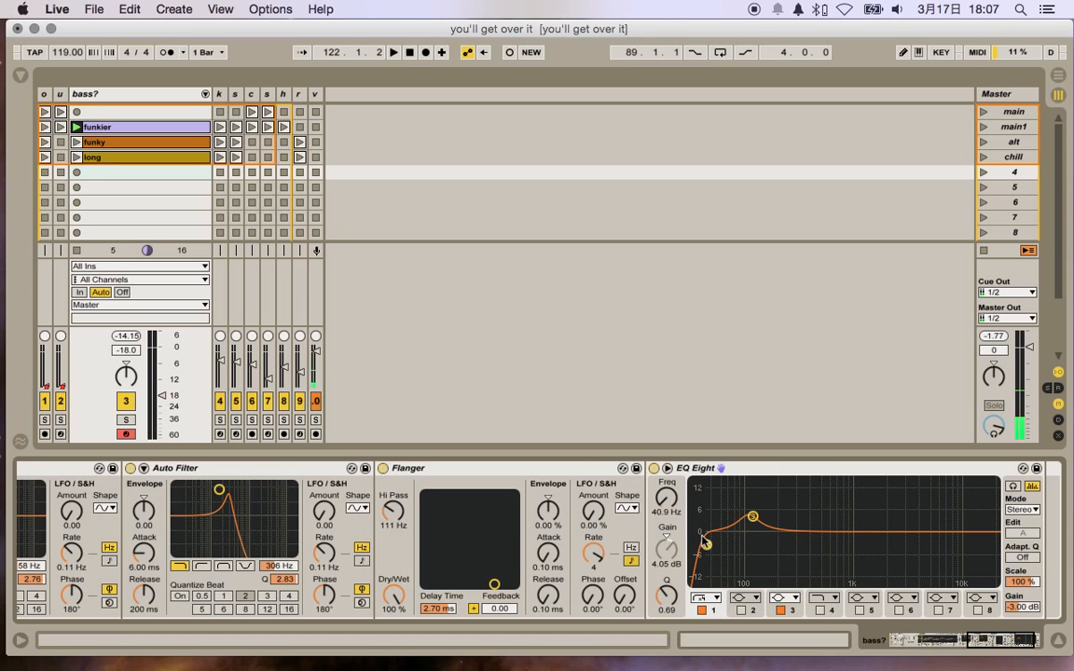
# Step: During playback, set the first Auto Filter to 108 Hz, the second to 230 Hz with Q 2.79, and the Flanger delay time to 4.18 ms
pyautogui.hscroll(-5, 709, 548)
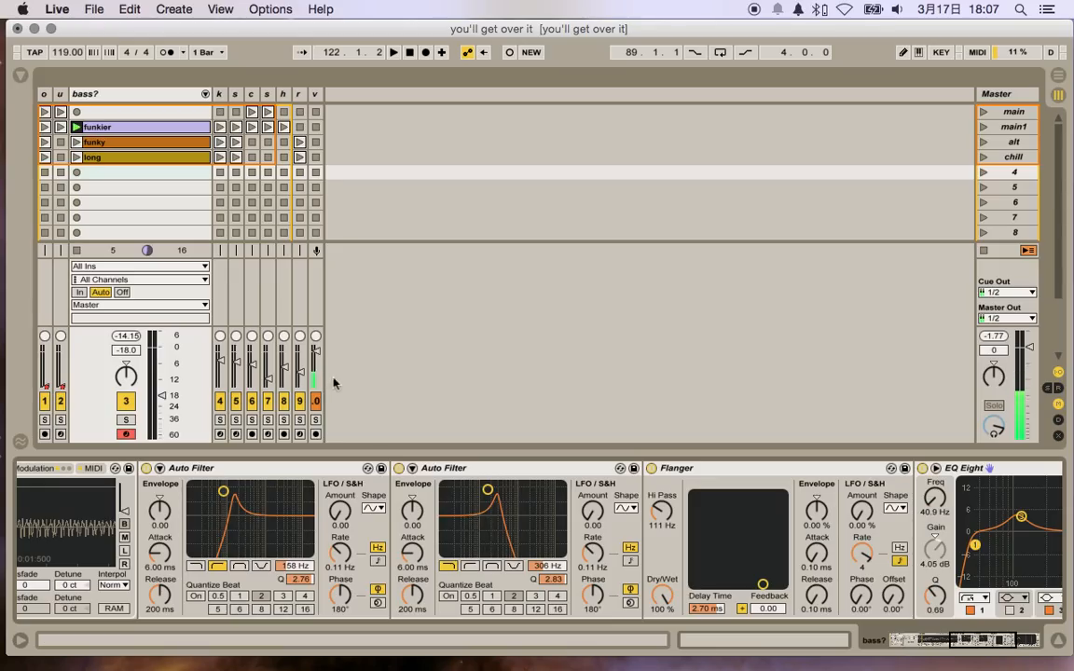
pyautogui.press('space')
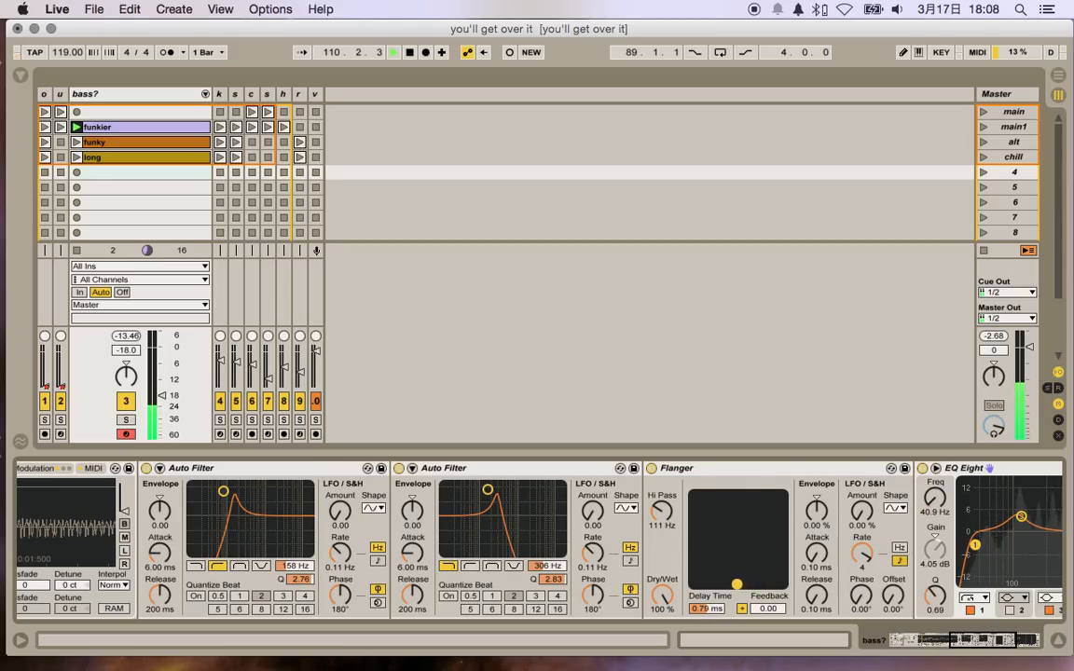
pyautogui.moveTo(715, 584); pyautogui.dragTo(762, 585)
pyautogui.moveTo(487, 490); pyautogui.dragTo(494, 491)
pyautogui.moveTo(315, 491); pyautogui.dragTo(304, 514)
pyautogui.moveTo(493, 491); pyautogui.dragTo(482, 490)
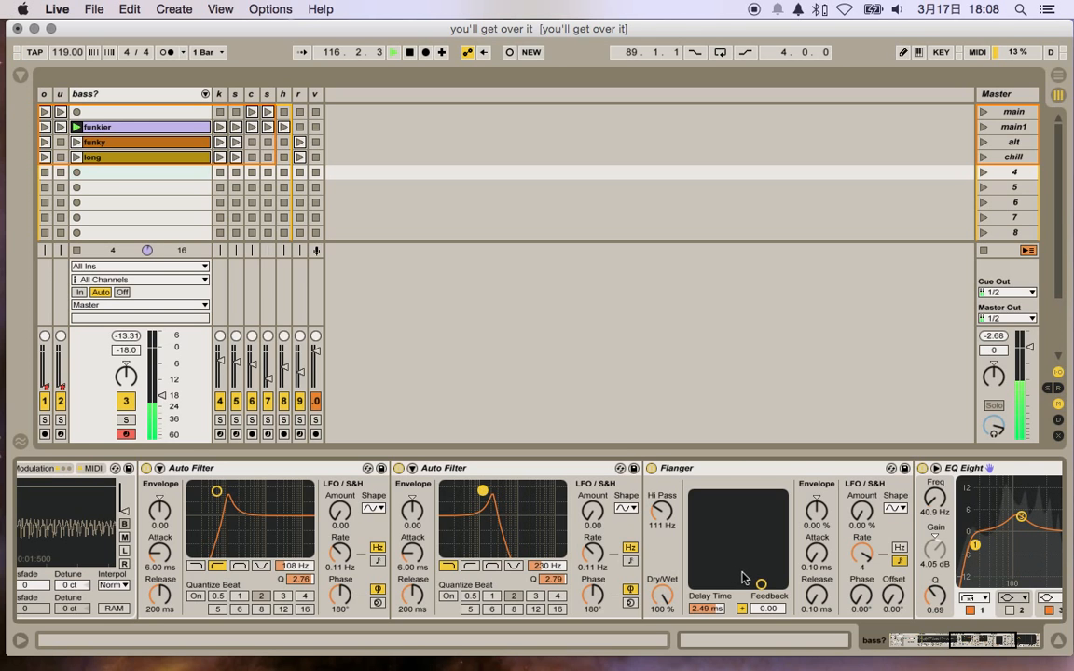
pyautogui.moveTo(761, 585); pyautogui.dragTo(771, 585)
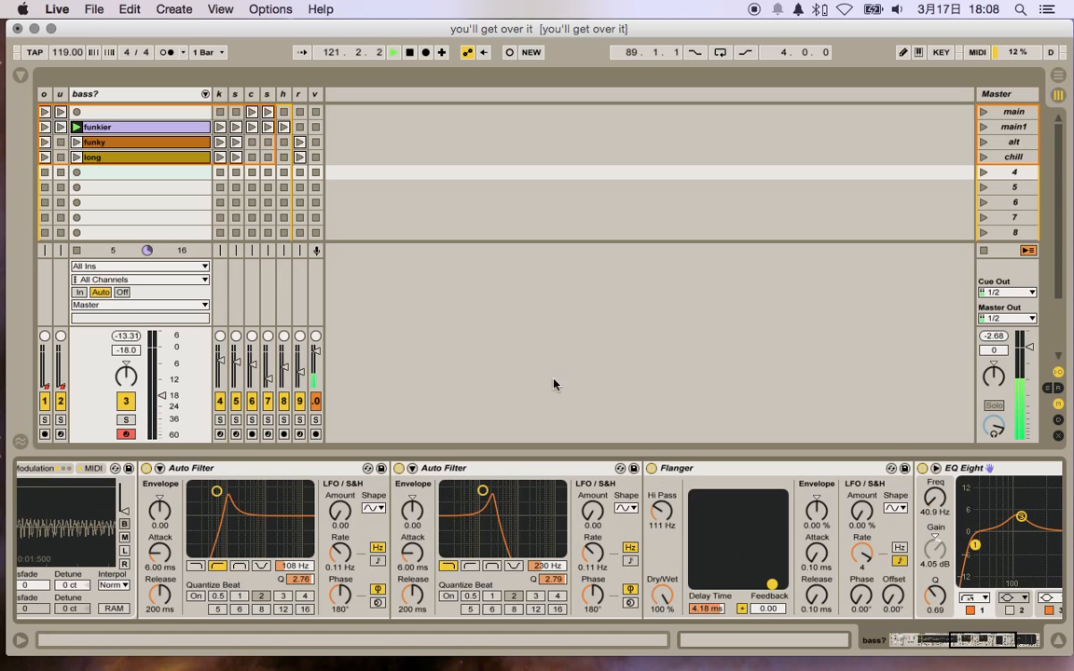
# Step: Review the French House Bass chain's devices from the sampler through the Auto Filters and Flanger to the EQ Eight
pyautogui.hscroll(-5, 511, 491)
pyautogui.hscroll(-5, 510, 491)
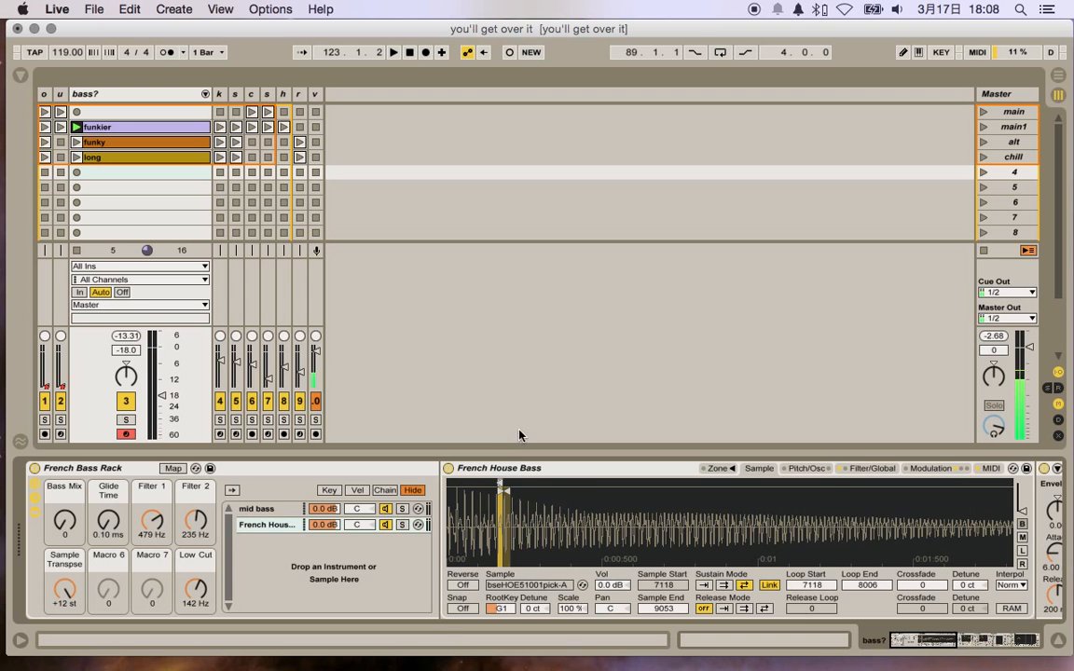
pyautogui.hscroll(5, 547, 493)
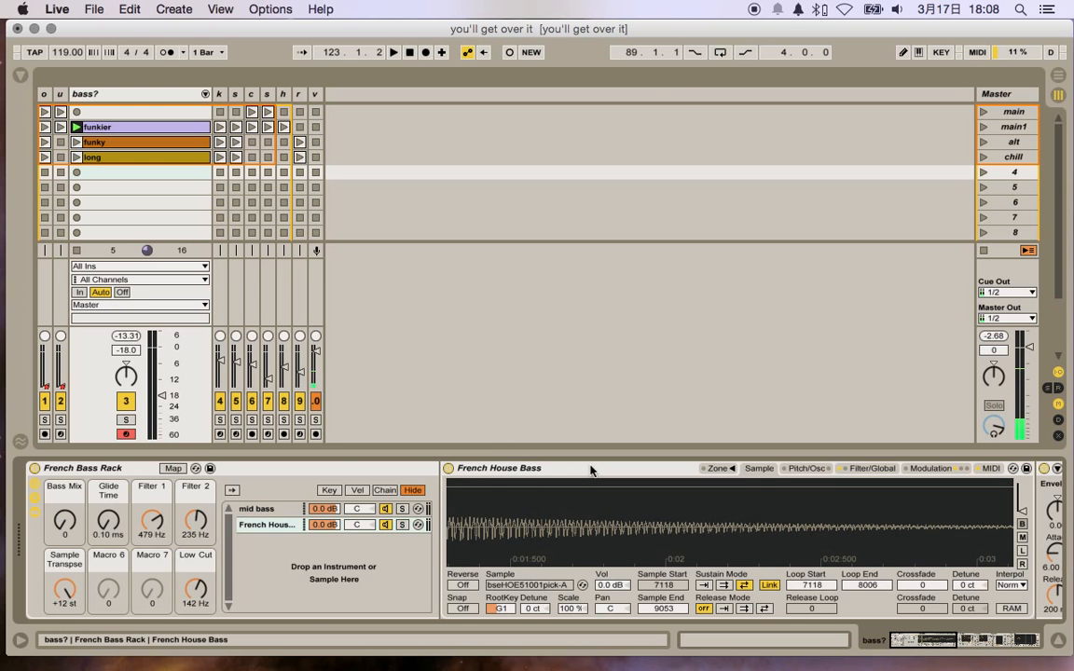
pyautogui.hscroll(10, 592, 470)
pyautogui.hscroll(-6, 592, 470)
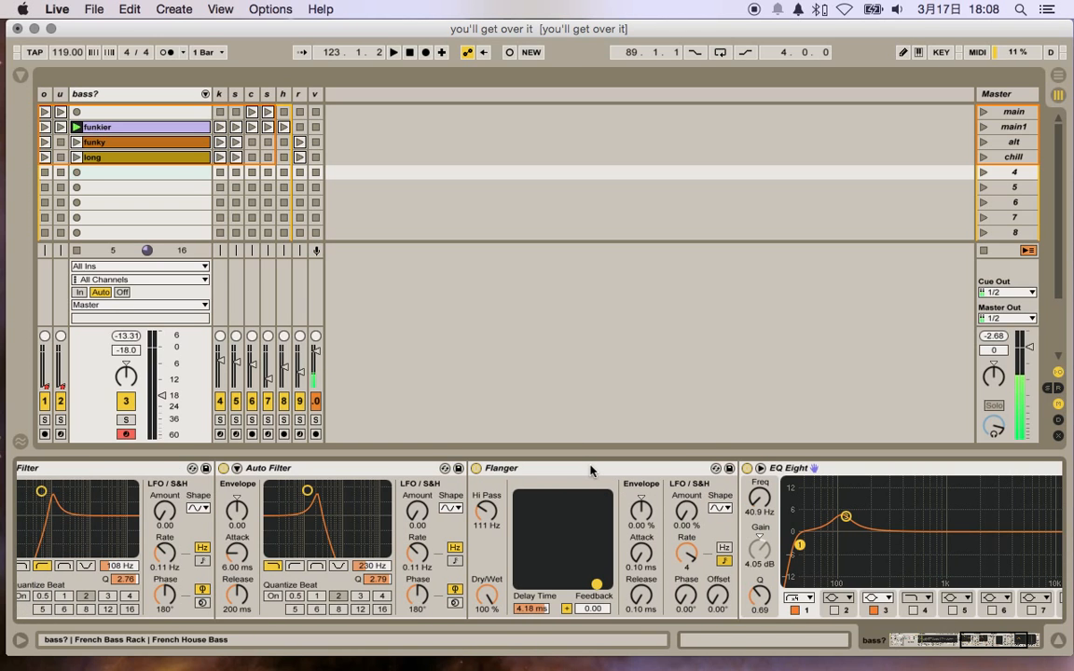
pyautogui.hscroll(-3, 590, 470)
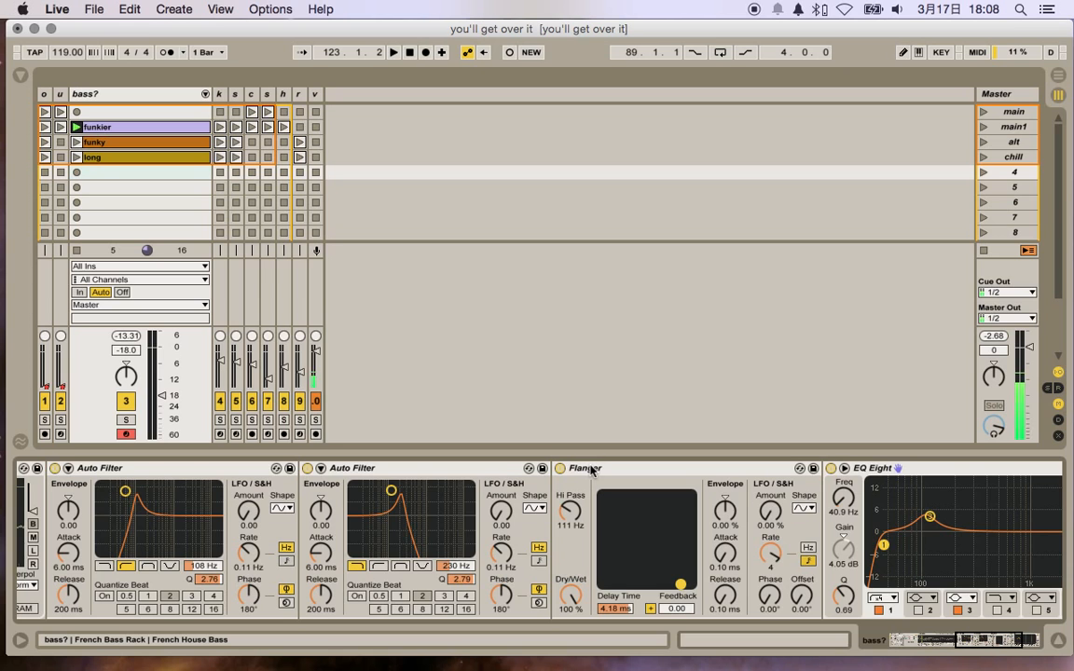
pyautogui.hscroll(1, 590, 470)
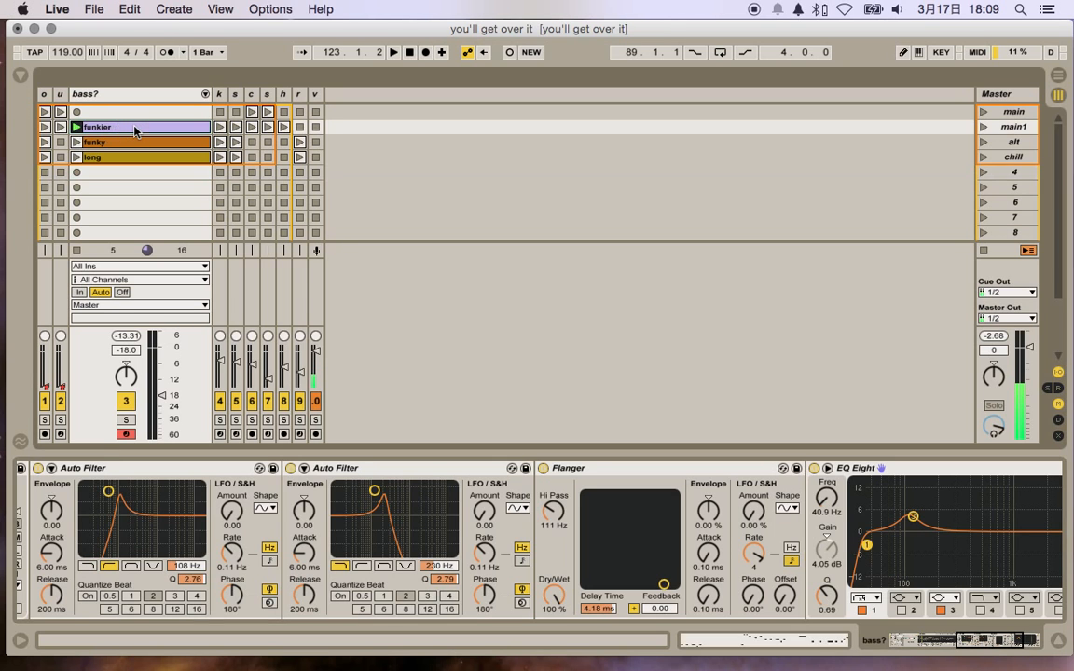
# Step: Open the funkier clip's MIDI notes, play it, and enlarge the note editor to examine the notes at the start of bar 1
pyautogui.doubleClick(135, 132)
pyautogui.press('space')
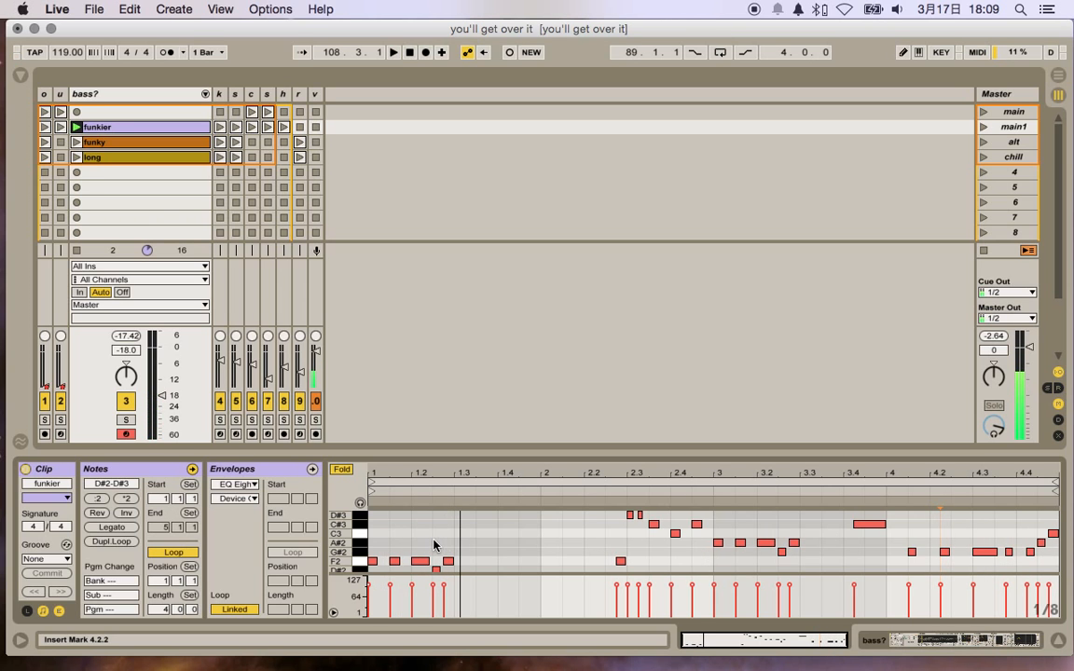
pyautogui.click(419, 561)
pyautogui.moveTo(424, 452); pyautogui.dragTo(512, 351)
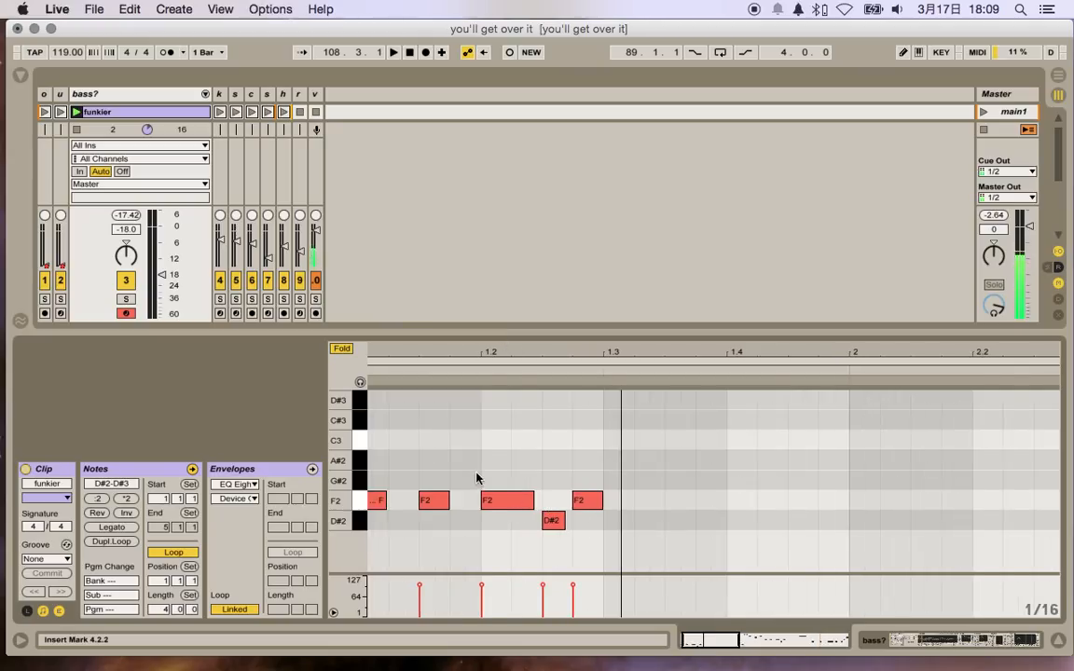
pyautogui.hscroll(-1, 476, 479)
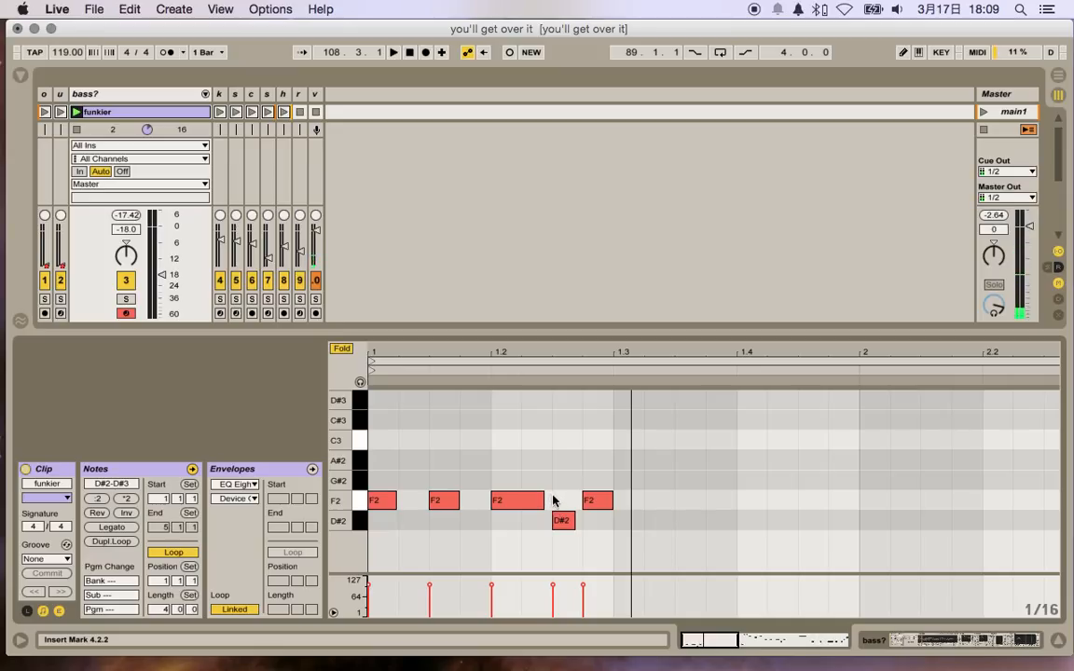
# Step: Lengthen the F2 note at beat 1.2 to end at 1.2.3, where the D#2 note starts, and play the clip
pyautogui.moveTo(544, 501); pyautogui.dragTo(552, 502)
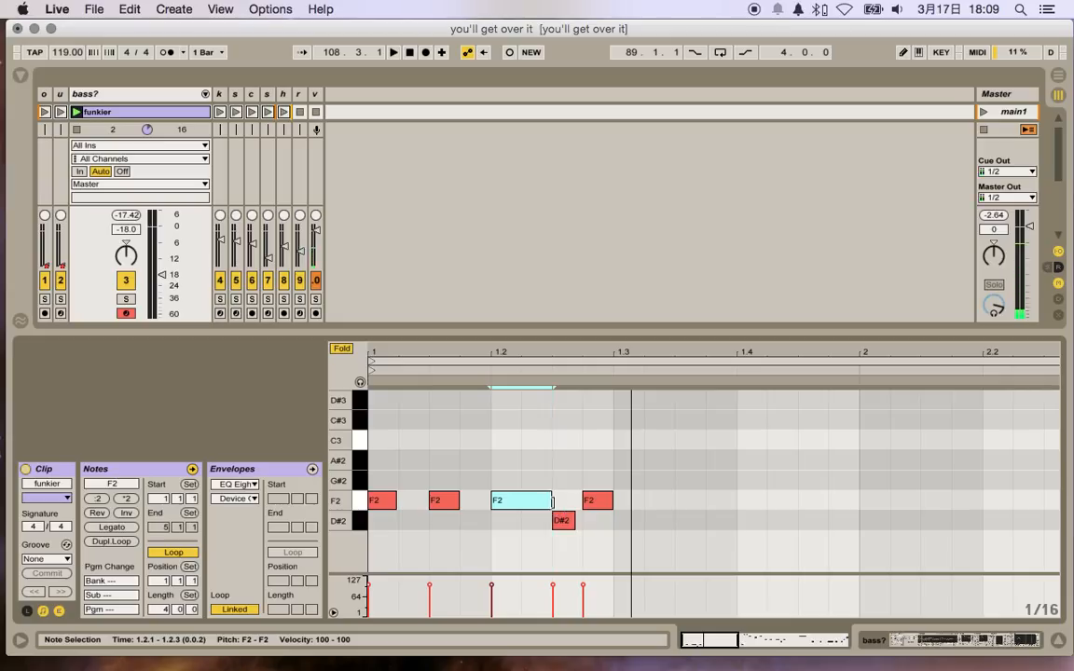
pyautogui.click(552, 502)
pyautogui.click(377, 448)
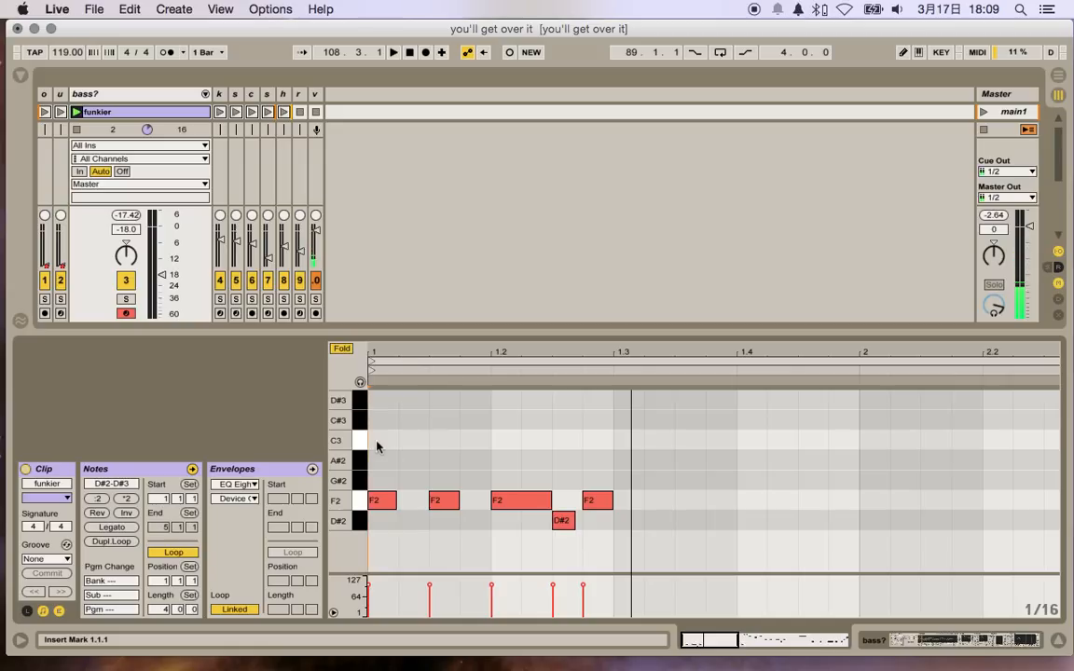
pyautogui.press('space')
pyautogui.press('space')
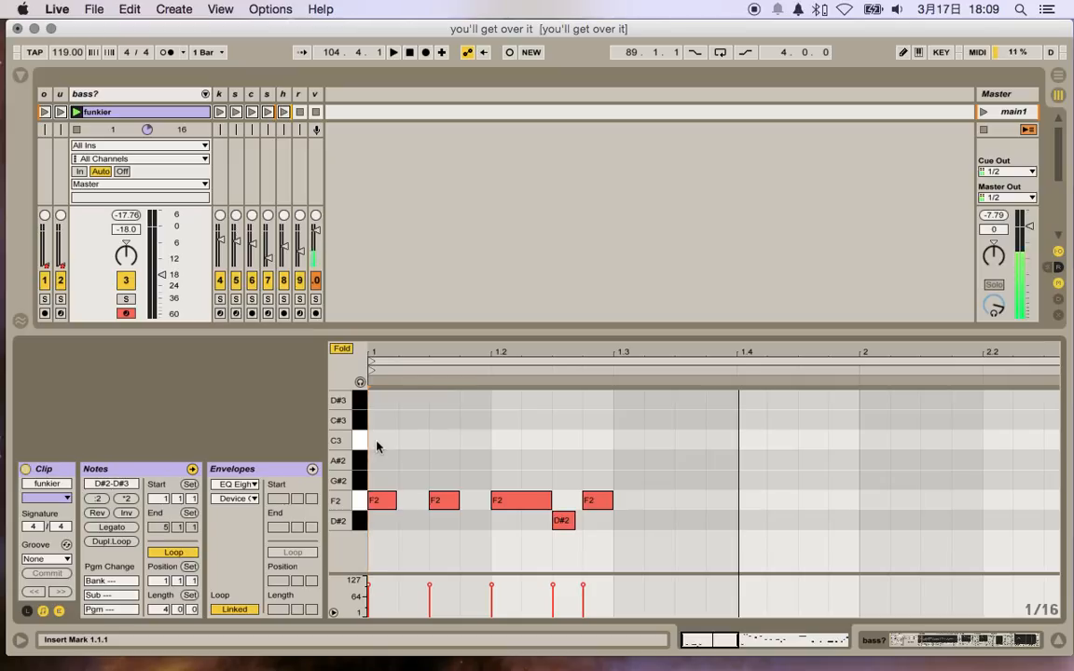
# Step: Undo the lengthening of the F2 note at beat 1.2 and play the clip again for comparison
pyautogui.press('super+z')
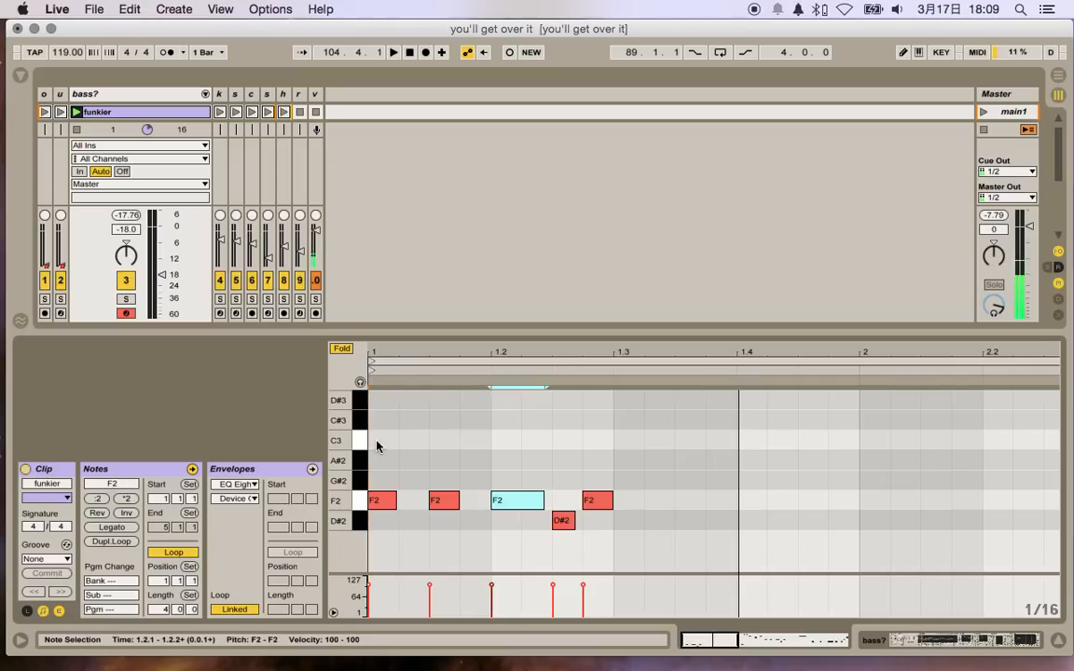
pyautogui.press('super+z')
pyautogui.press('space')
pyautogui.press('space')
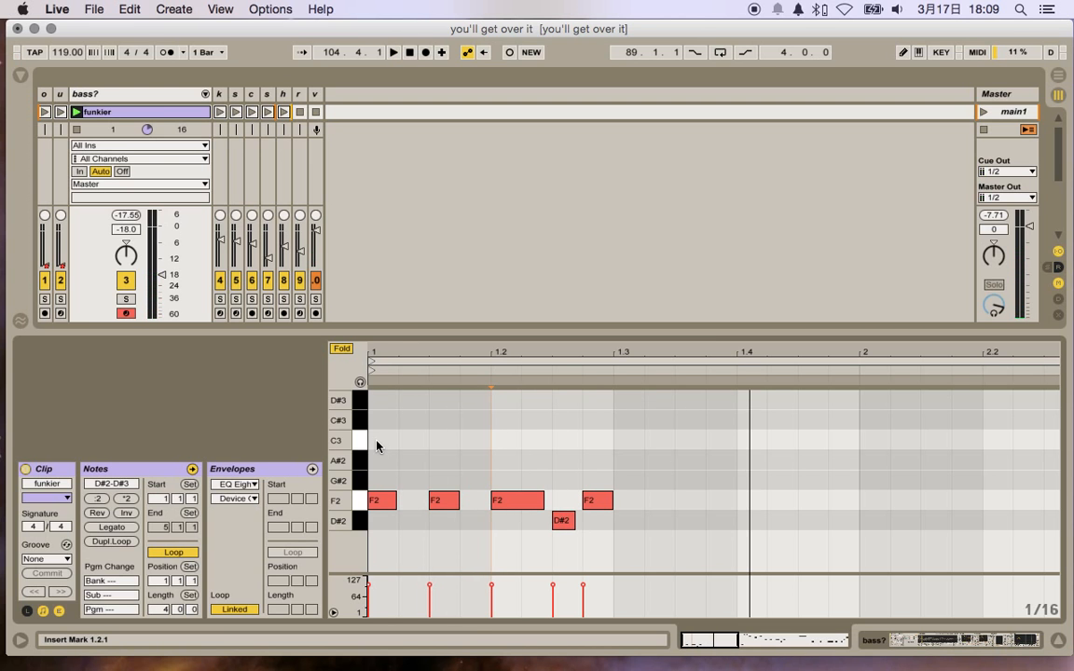
# Step: Play the funkier clip while following its notes from bar 2 to the end of bar 4, and show the whole clip
pyautogui.hscroll(5, 618, 476)
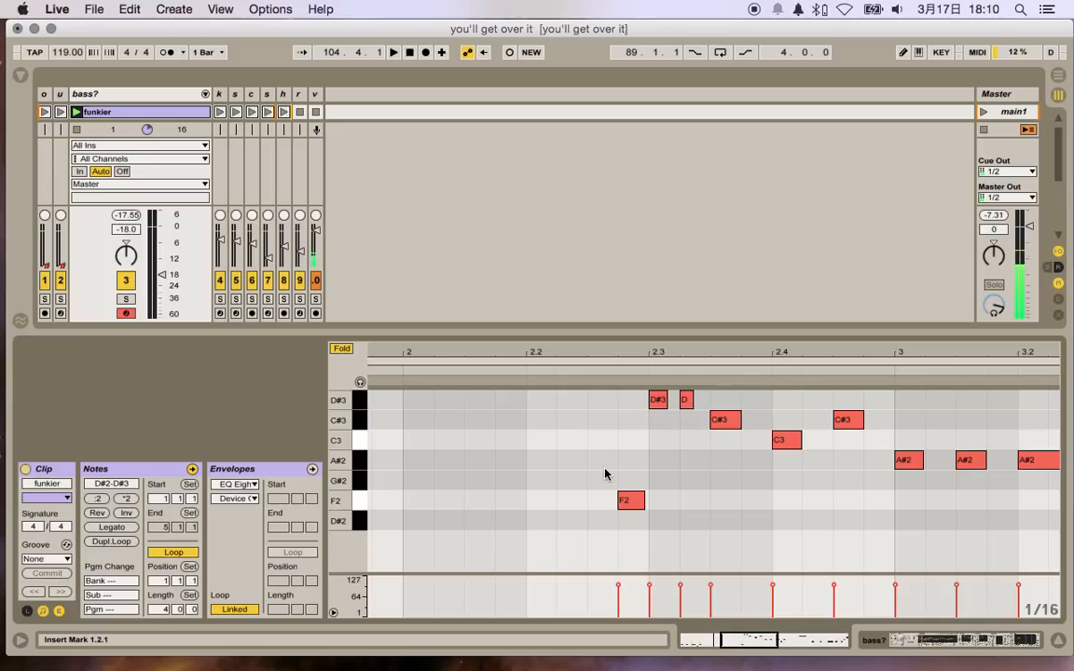
pyautogui.press('space')
pyautogui.hscroll(3, 741, 484)
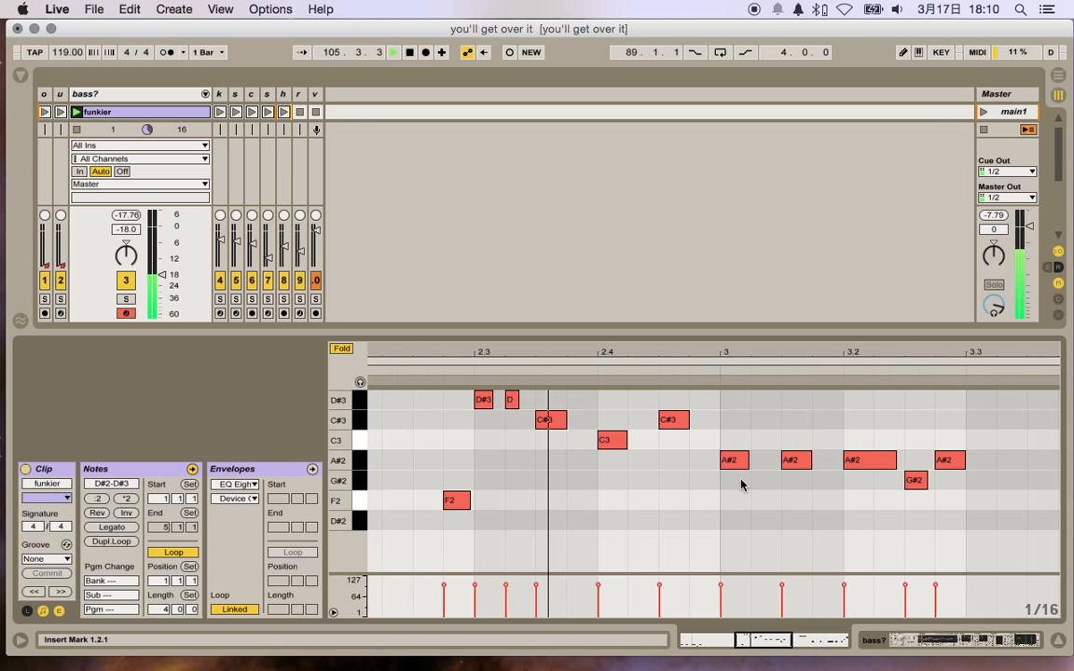
pyautogui.hscroll(4, 741, 484)
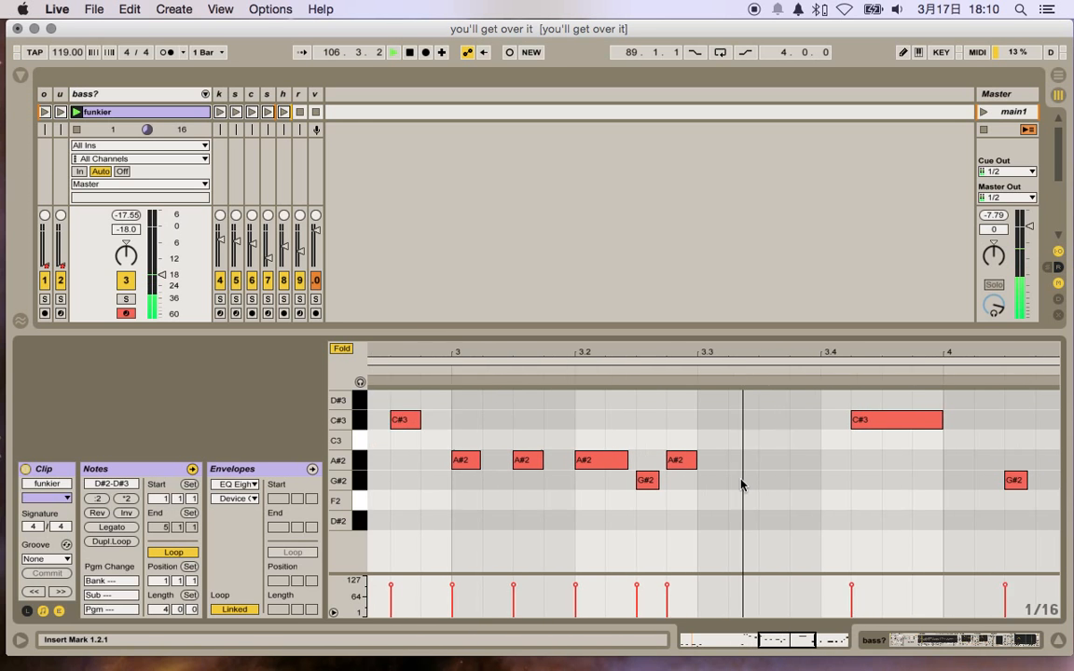
pyautogui.hscroll(6, 741, 484)
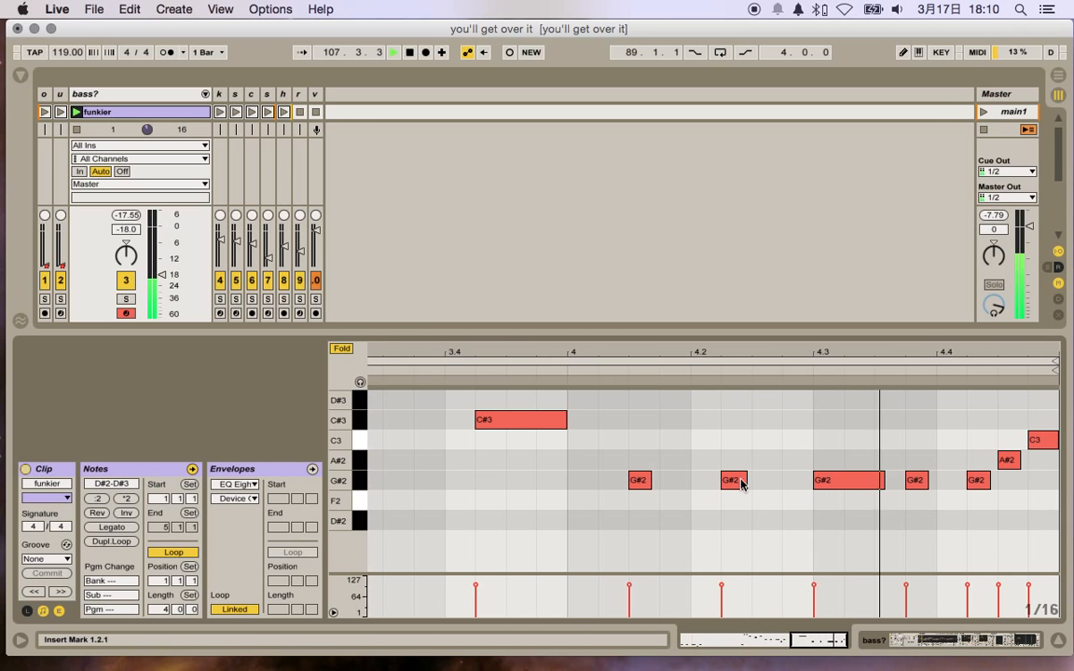
pyautogui.press('space')
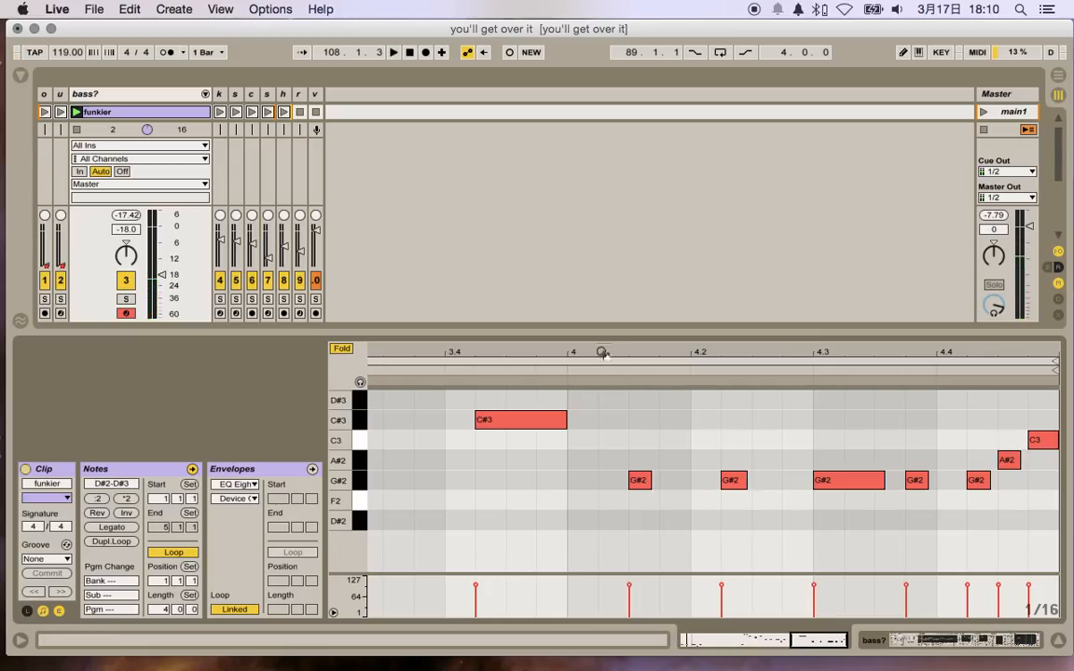
pyautogui.doubleClick(607, 355)
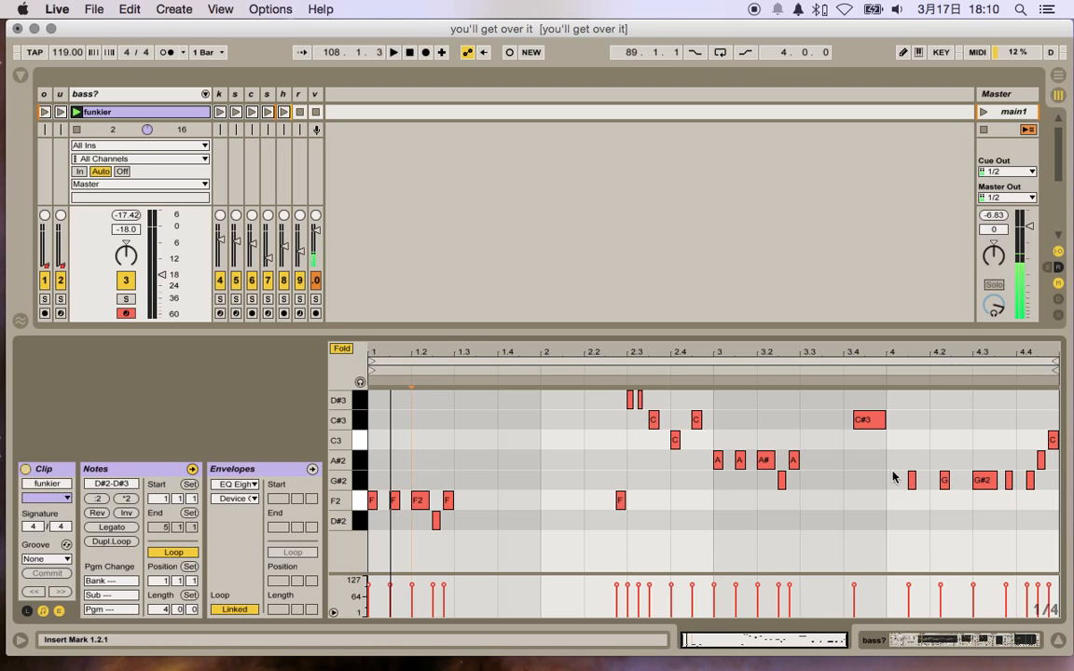
# Step: Shrink the note editor to its compact height and show the bass track's device chain from the Auto Filters to the EQ Eight
pyautogui.moveTo(457, 338); pyautogui.dragTo(458, 457)
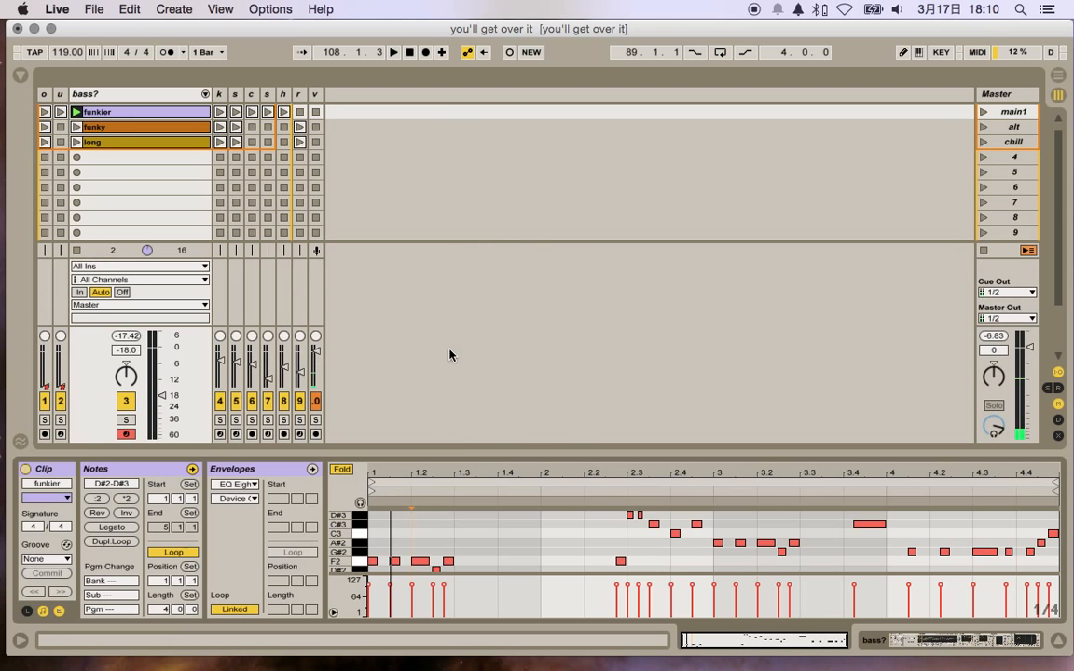
pyautogui.hotkey('shift', 'Tab')
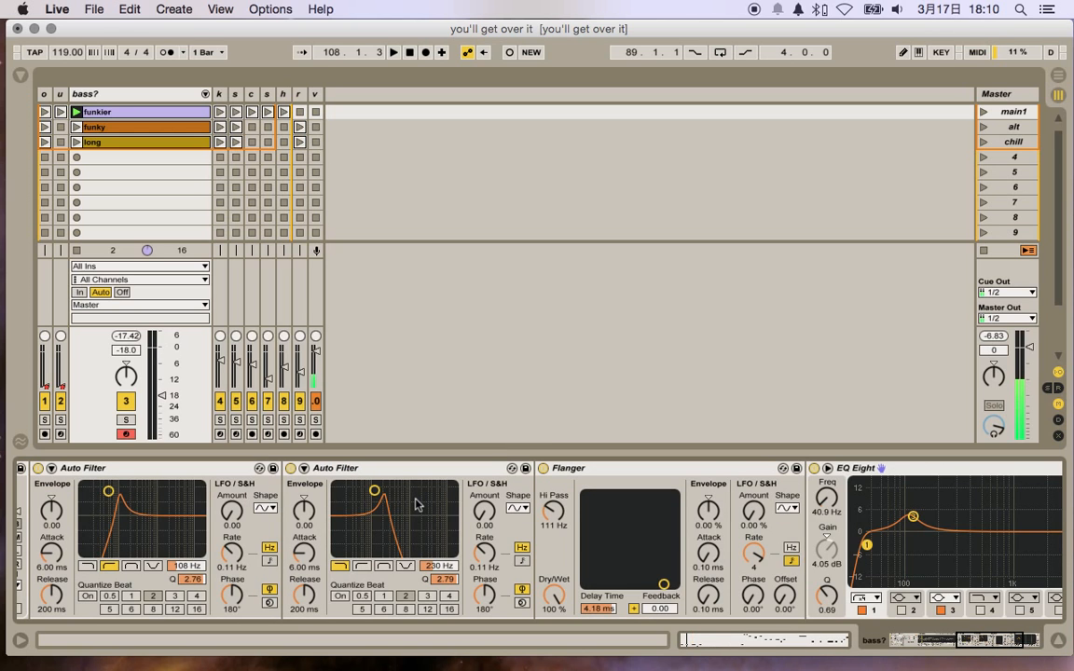
pyautogui.hscroll(1, 417, 505)
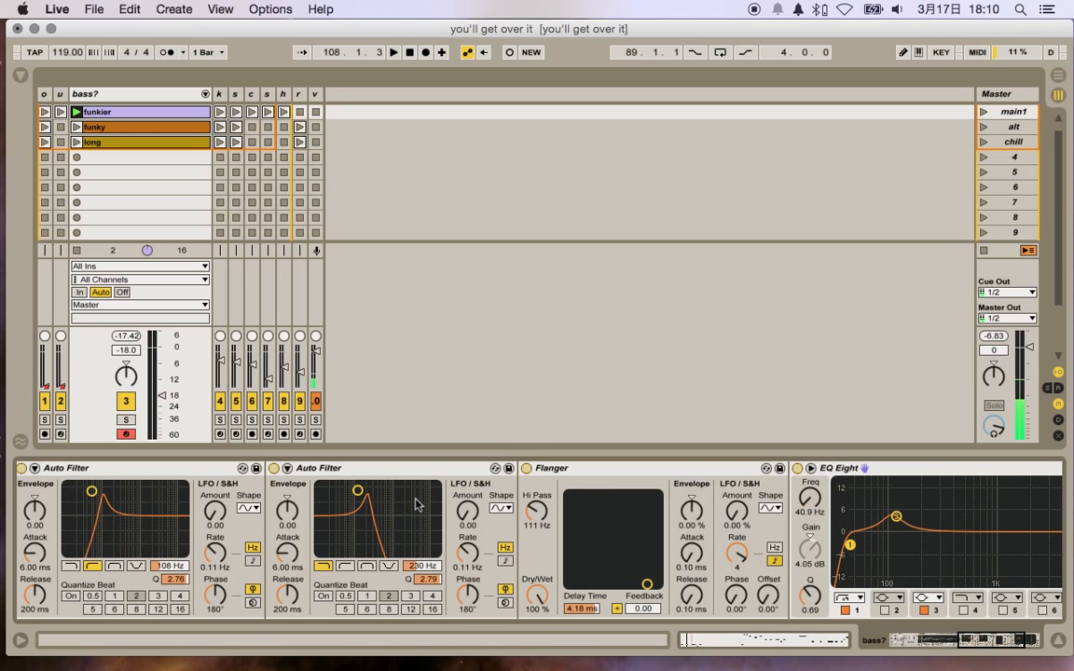